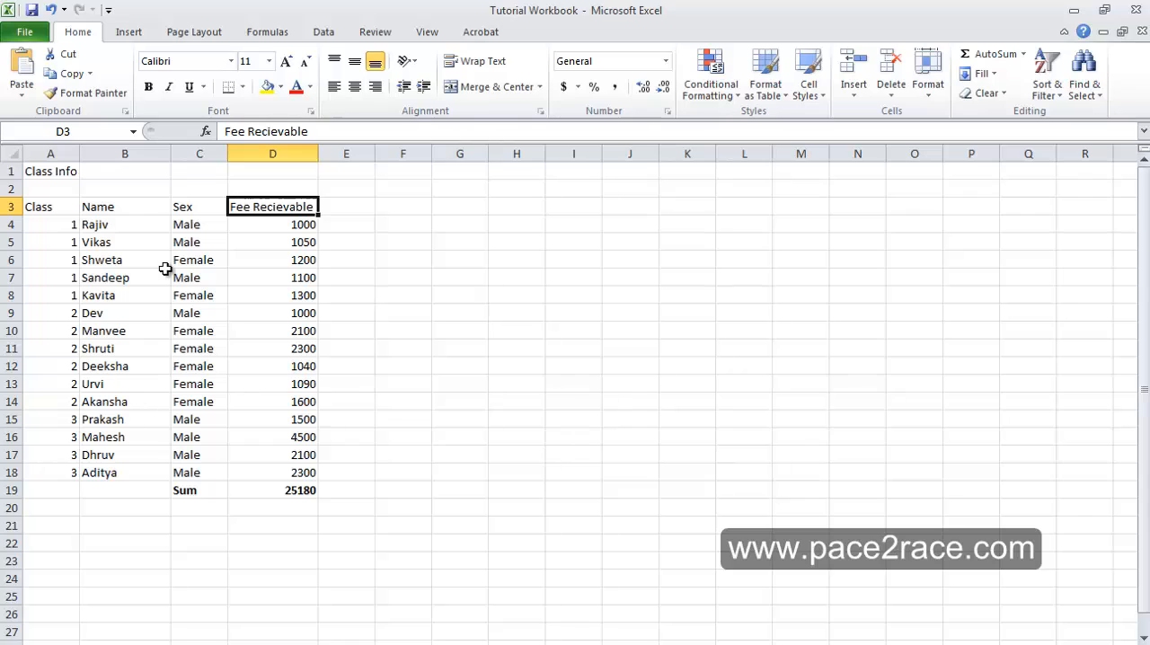
# - Examine the Class Info title, the column headings and the entries in the Class column
pyautogui.press('Left')
pyautogui.press('Left')
pyautogui.press('Down')
pyautogui.press('Up')
pyautogui.press('Up')
pyautogui.press('Up')
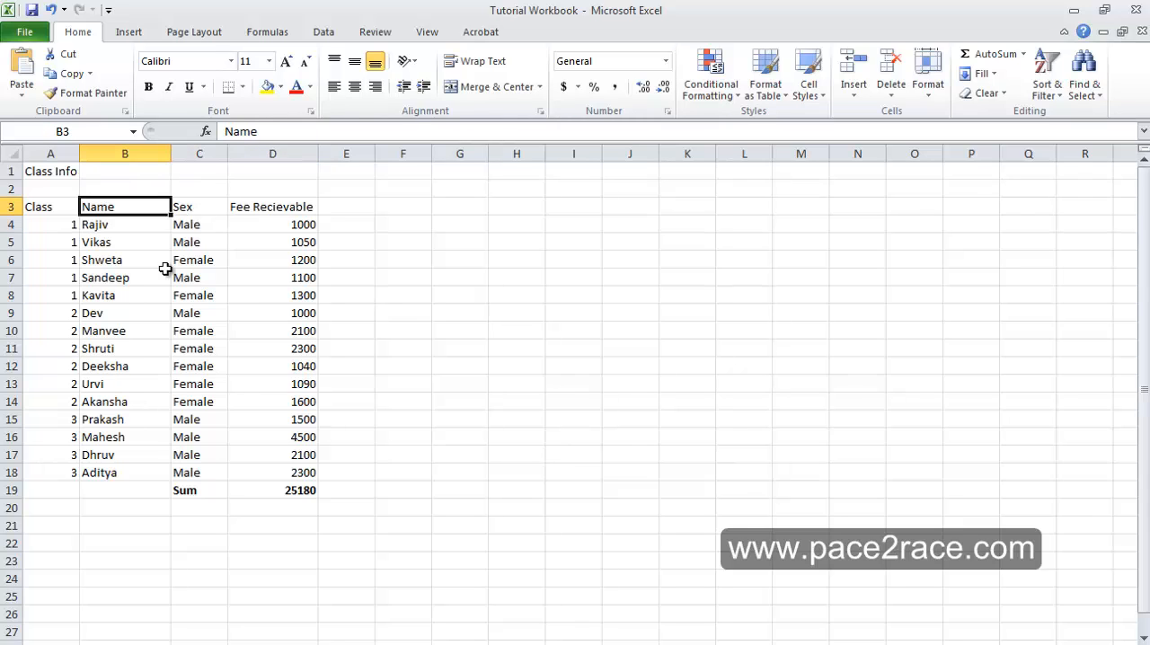
pyautogui.press('Left')
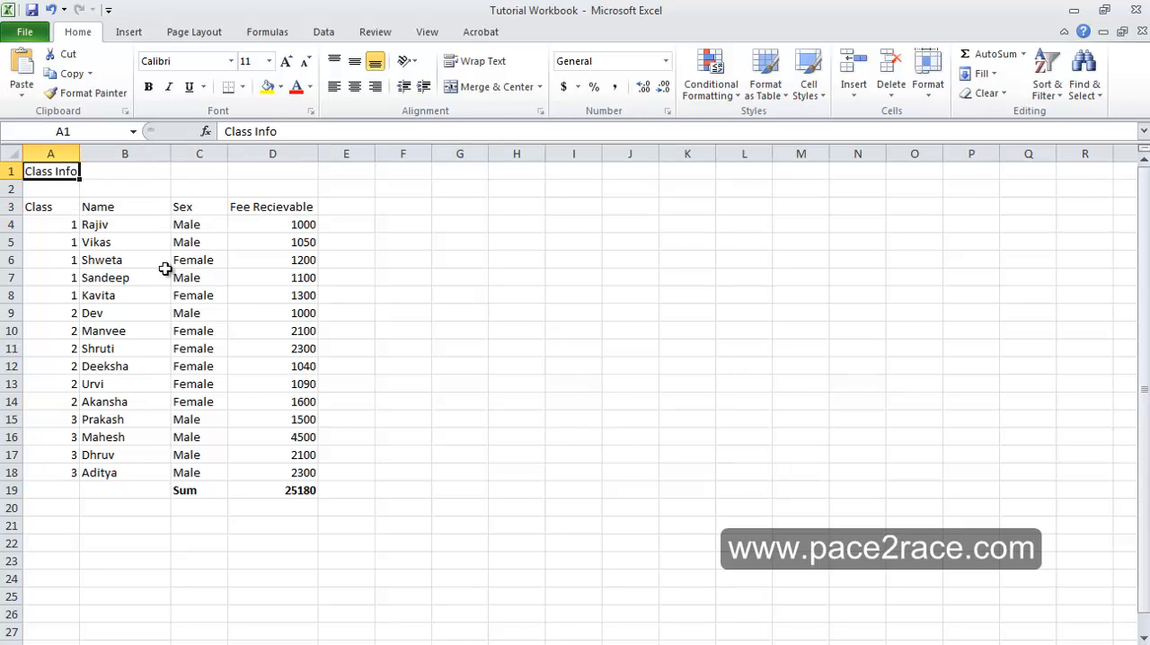
pyautogui.press('Down')
pyautogui.press('Down')
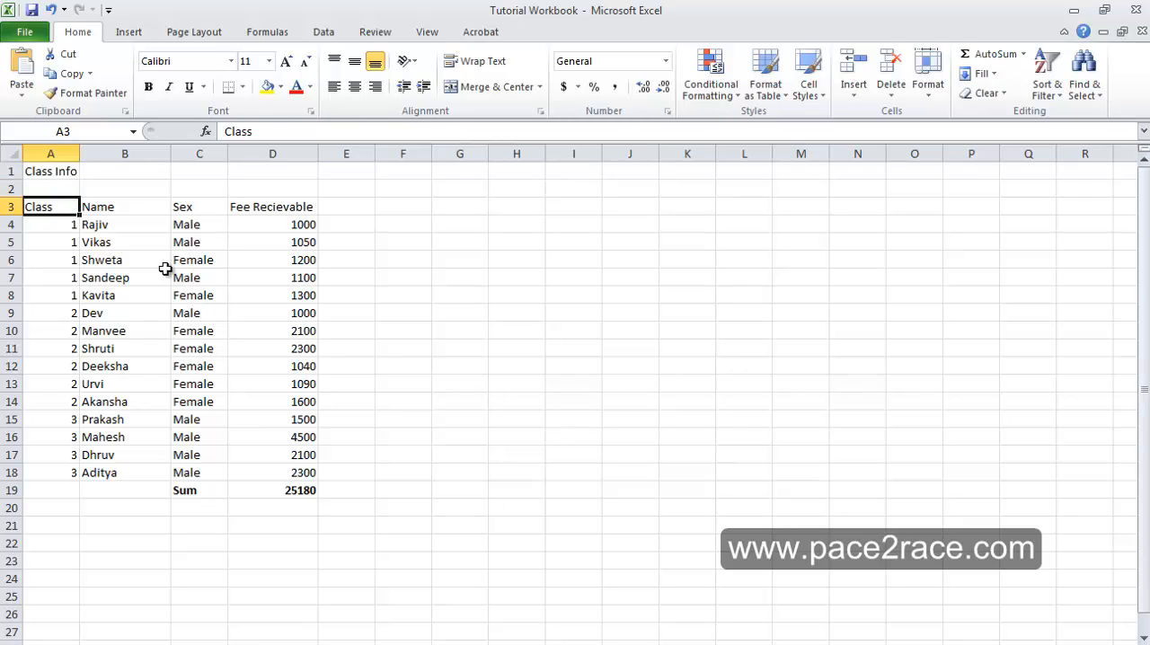
pyautogui.press('Down')
pyautogui.press('Down')
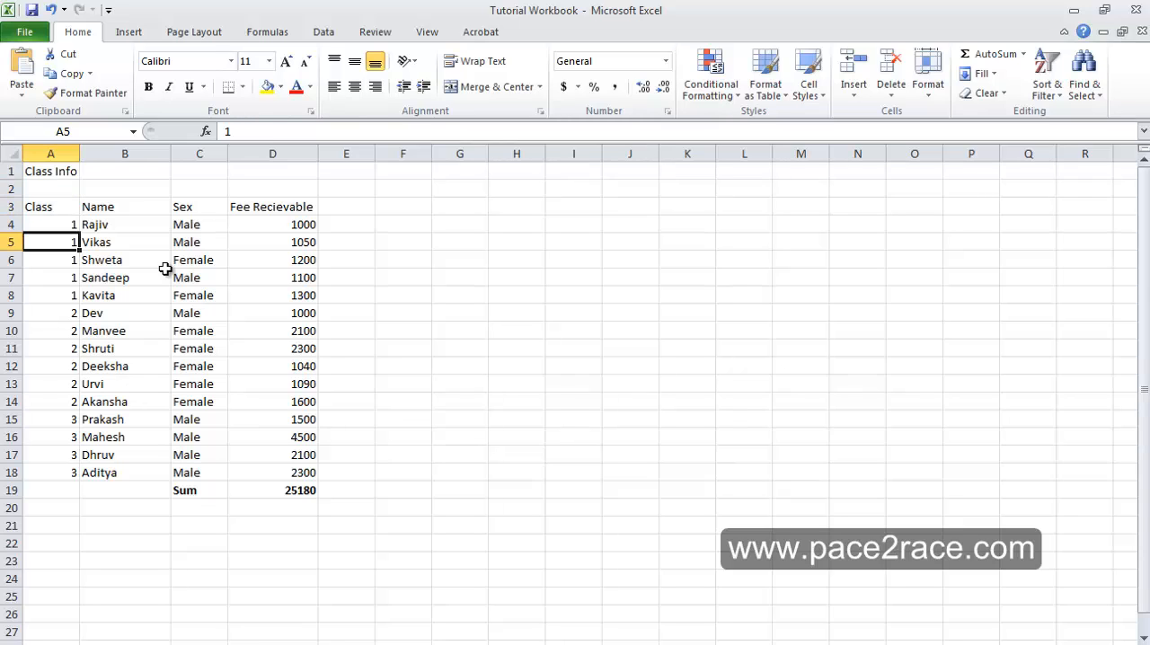
pyautogui.press('Down')
pyautogui.press('Down')
pyautogui.press('Down')
pyautogui.press('Down')
pyautogui.press('Down')
pyautogui.press('Down')
pyautogui.press('Down')
pyautogui.press('Down')
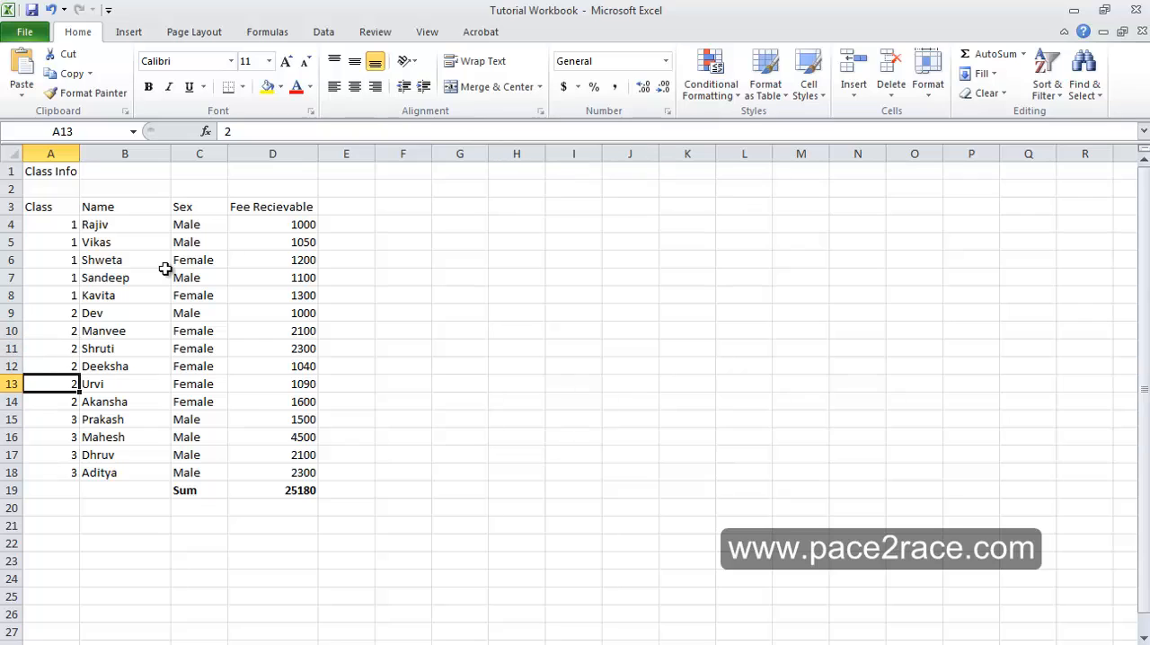
pyautogui.press('Down')
pyautogui.press('Up')
pyautogui.press('Up')
pyautogui.press('Up')
pyautogui.press('Up')
pyautogui.press('Up')
pyautogui.press('Up')
pyautogui.press('Up')
pyautogui.press('Right')
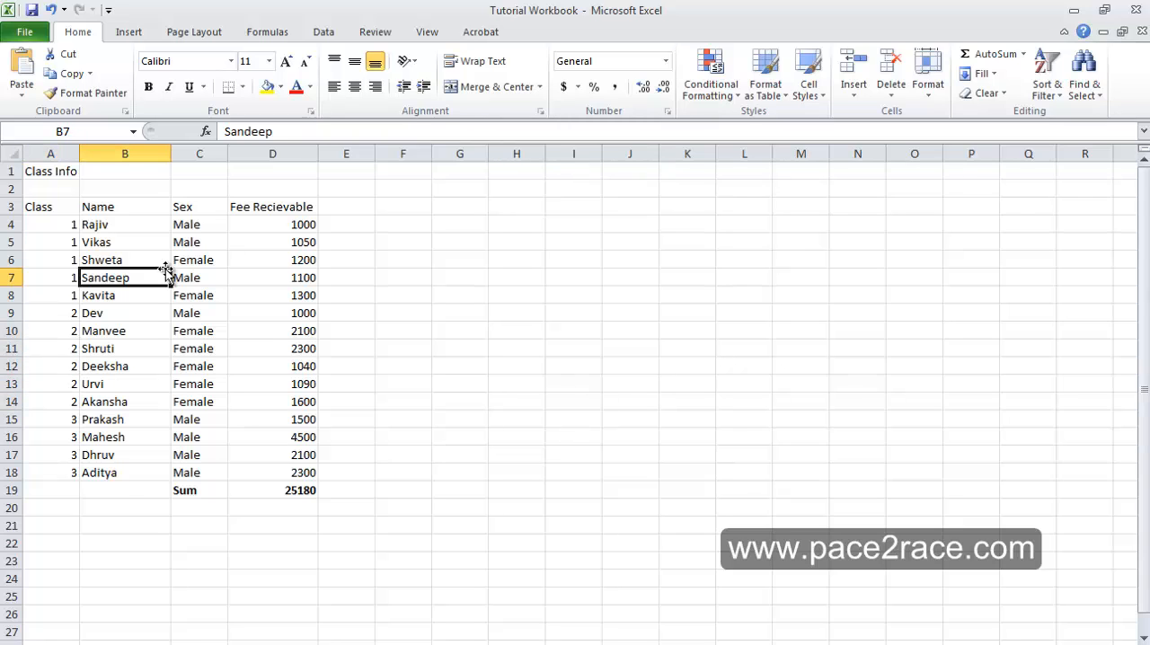
# - Examine the Sex and Fee Recievable entries of the student table
pyautogui.press('Up')
pyautogui.press('Up')
pyautogui.press('Right')
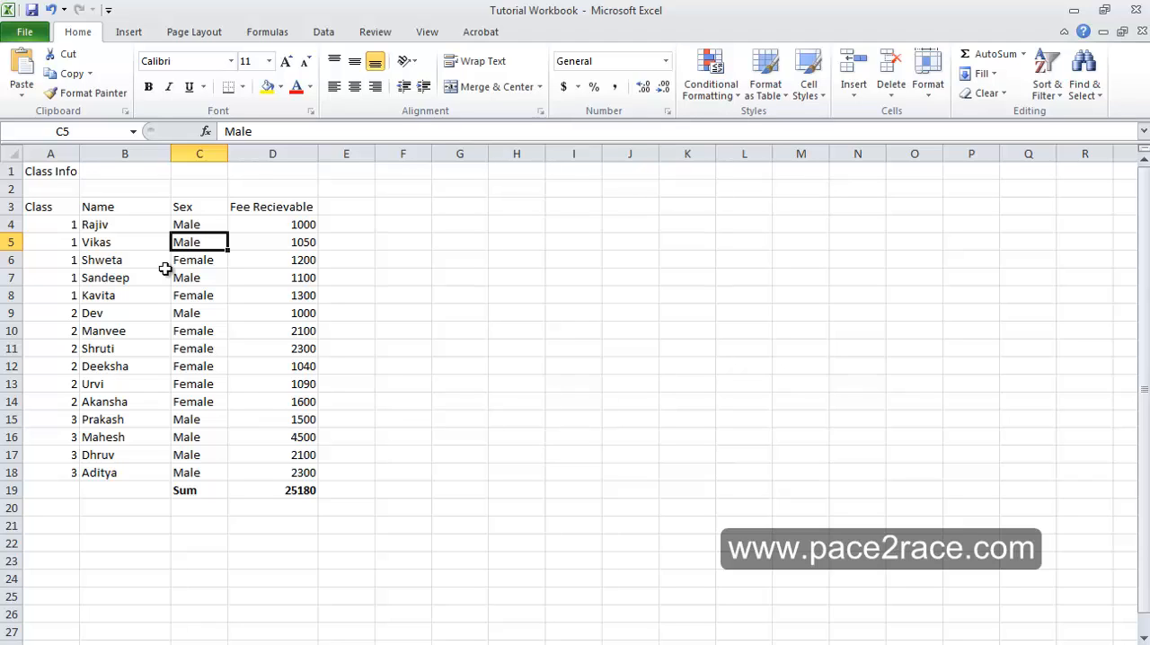
pyautogui.press('Right')
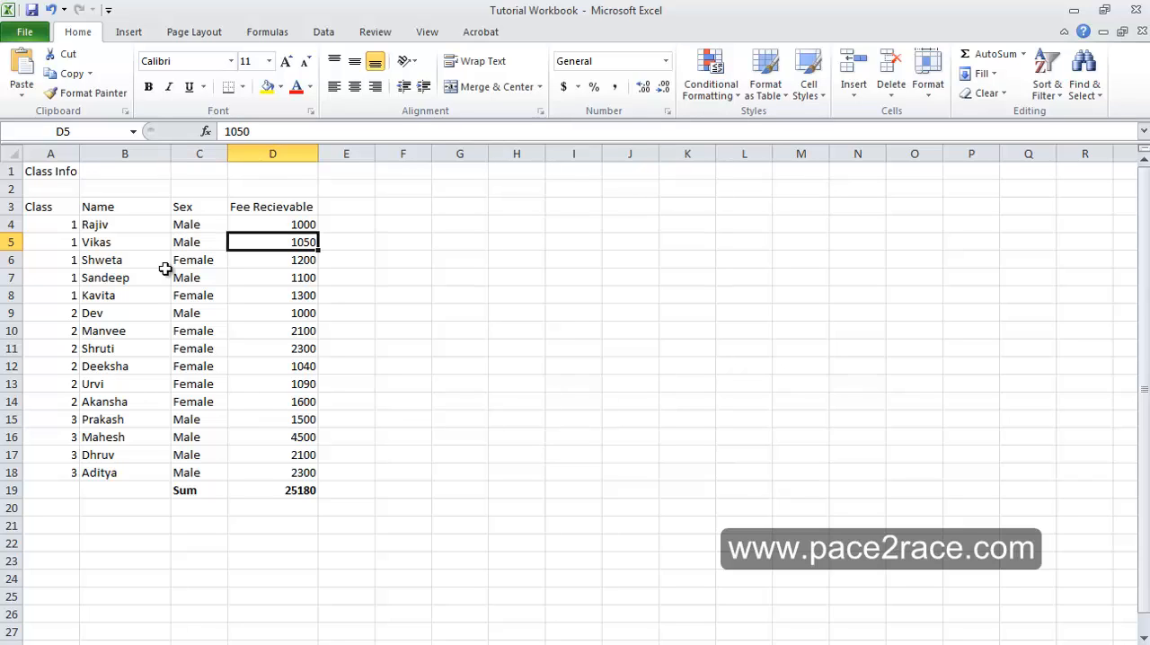
pyautogui.press('Down')
pyautogui.press('Down')
pyautogui.press('Down')
pyautogui.press('Down')
pyautogui.press('Down')
pyautogui.press('Down')
pyautogui.press('Down')
pyautogui.press('Down')
pyautogui.press('Down')
pyautogui.press('Down')
pyautogui.press('Down')
pyautogui.press('Down')
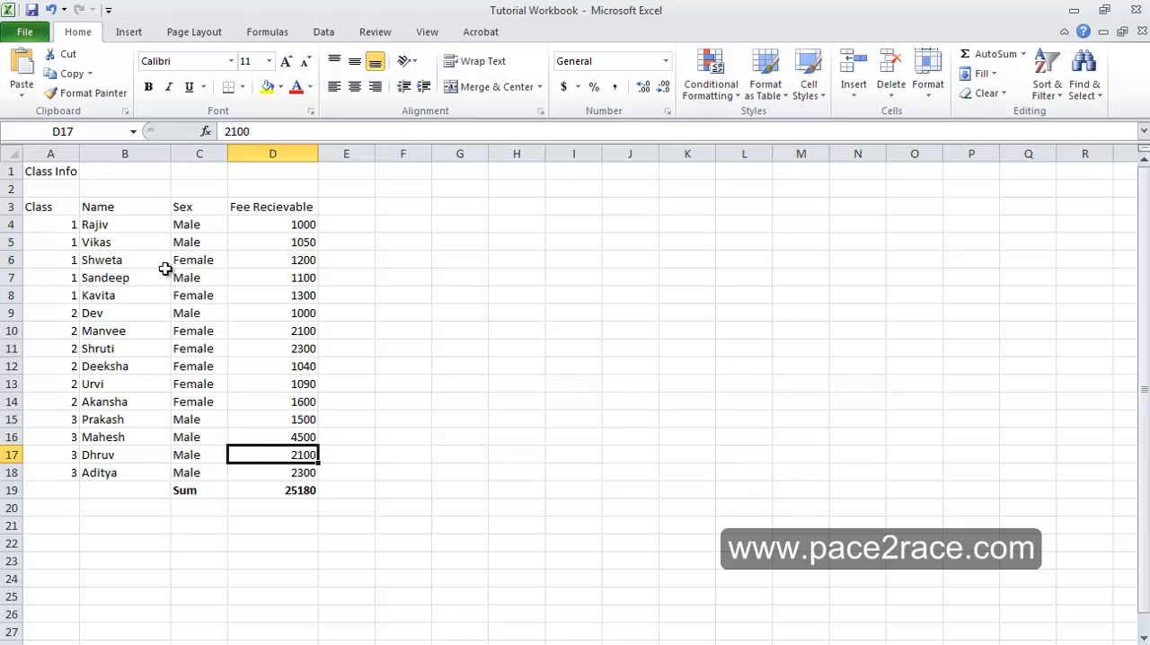
pyautogui.press('Up')
pyautogui.press('Up')
pyautogui.press('Up')
pyautogui.press('Up')
pyautogui.press('Up')
pyautogui.press('Up')
pyautogui.press('Up')
pyautogui.press('Up')
pyautogui.press('Up')
pyautogui.press('Up')
pyautogui.press('Up')
pyautogui.press('Up')
pyautogui.press('Up')
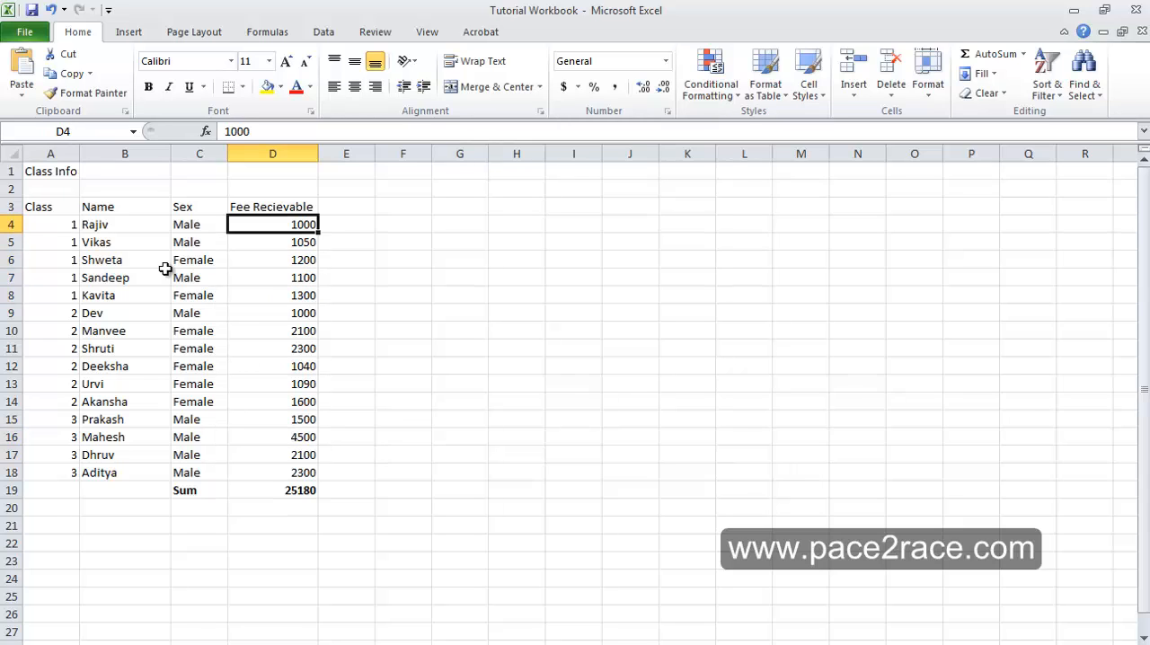
pyautogui.press('Up')
pyautogui.press('Left')
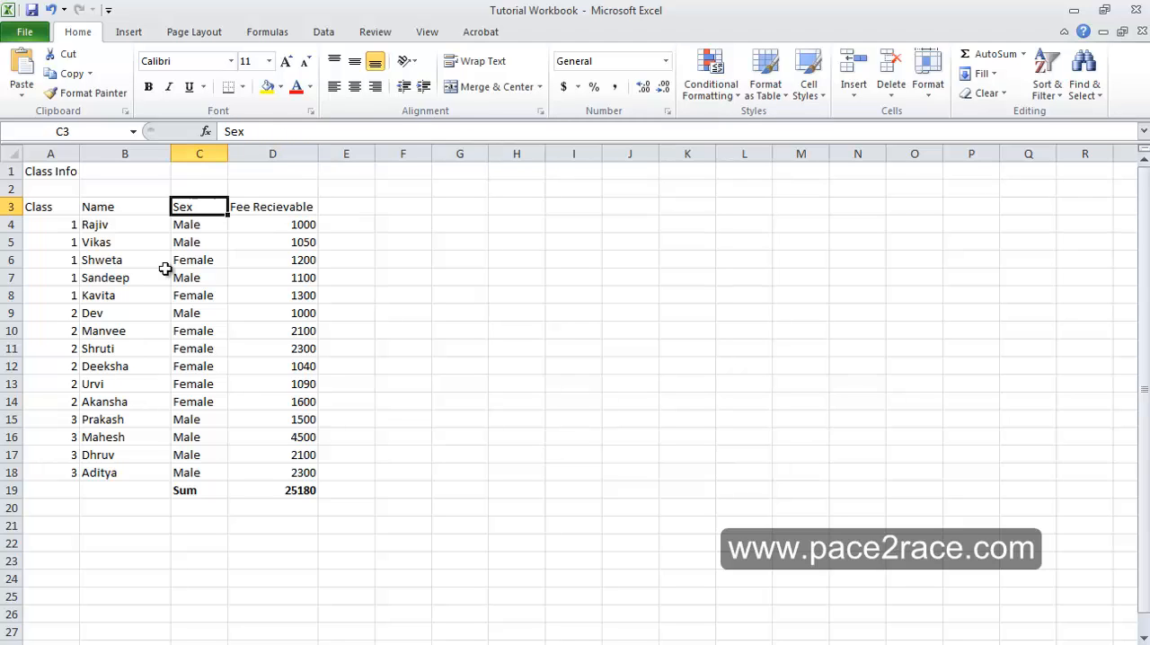
# - Examine how the student rows are grouped by class number down the Class column
pyautogui.press('Down')
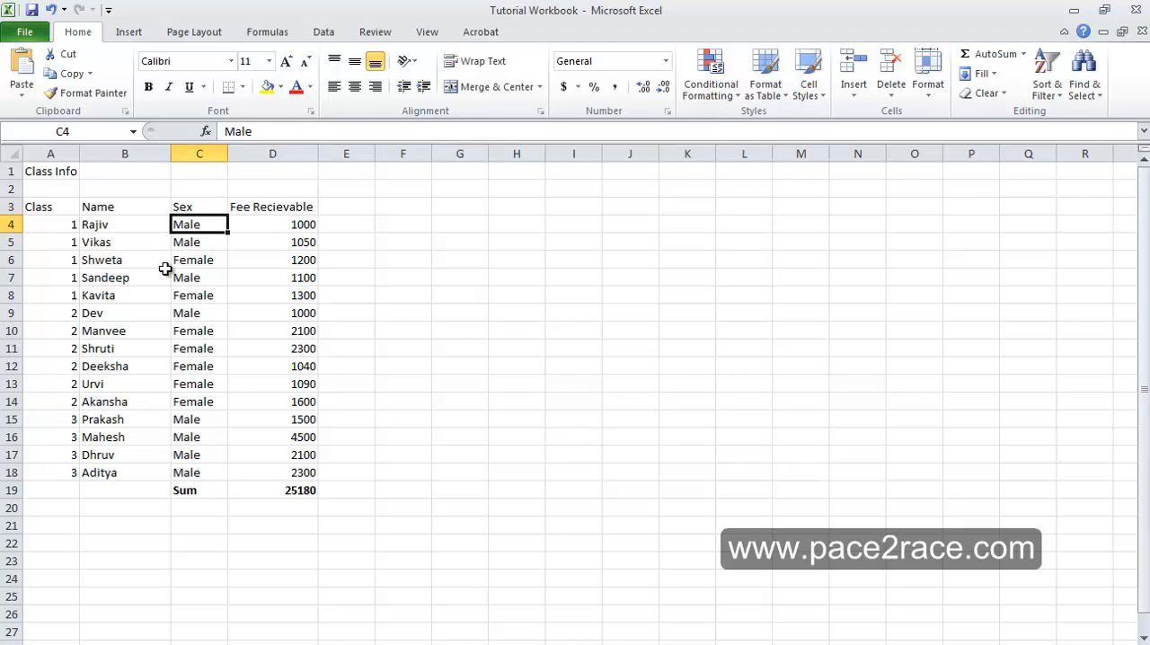
pyautogui.press('Down')
pyautogui.press('Left')
pyautogui.press('Left')
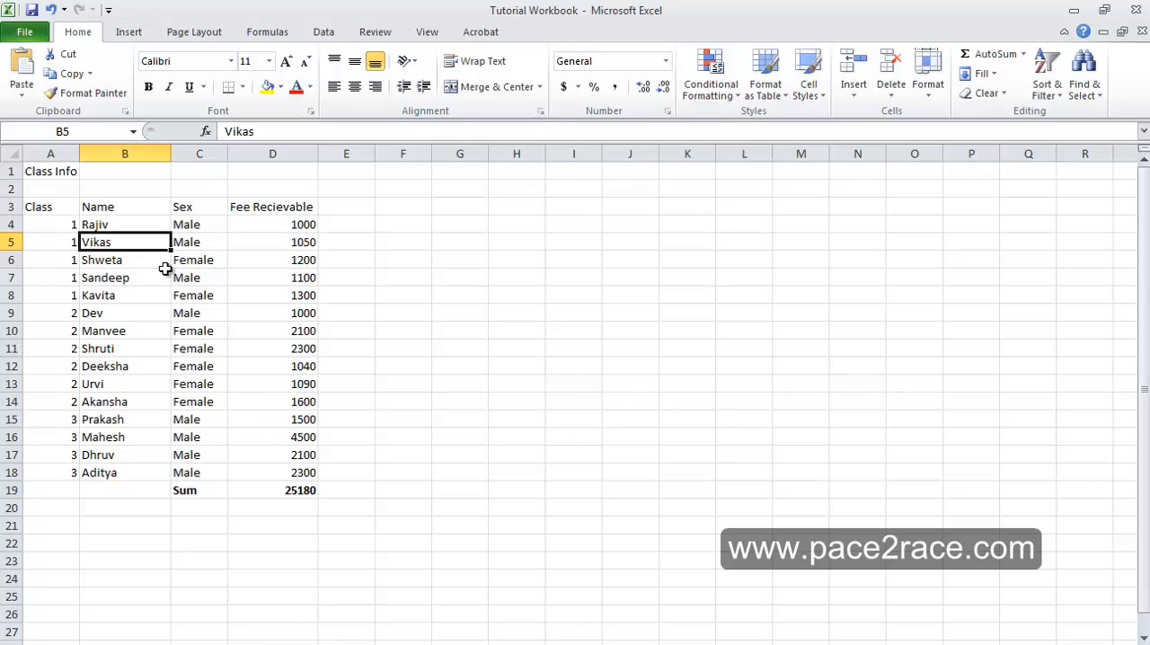
pyautogui.press('Up')
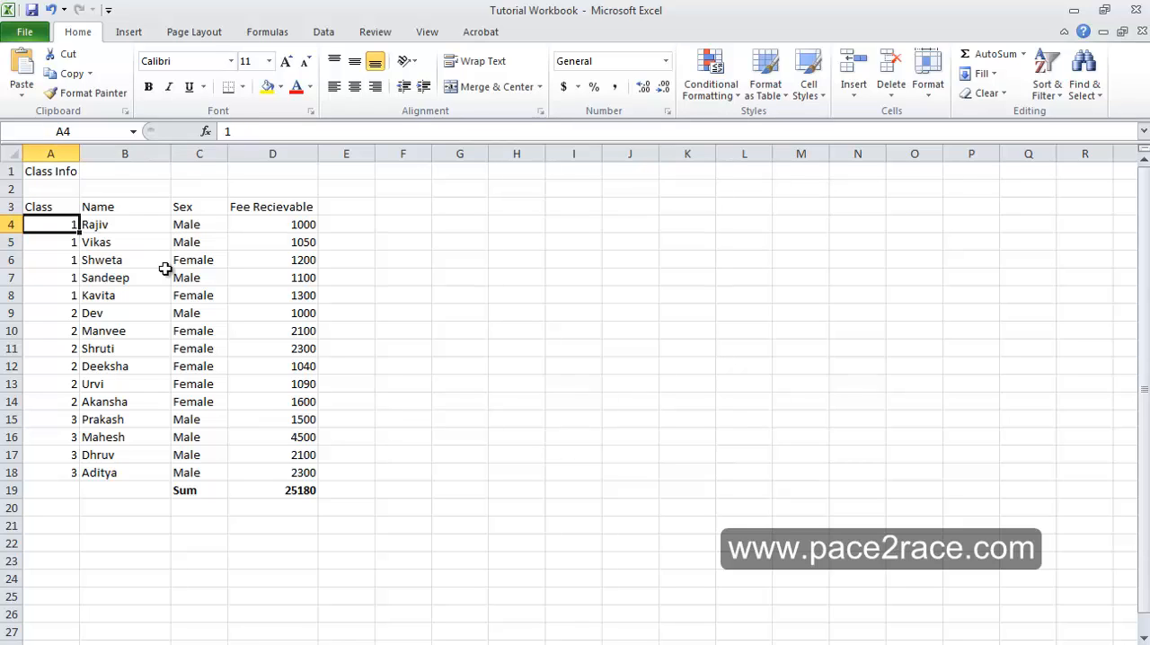
pyautogui.press('Down')
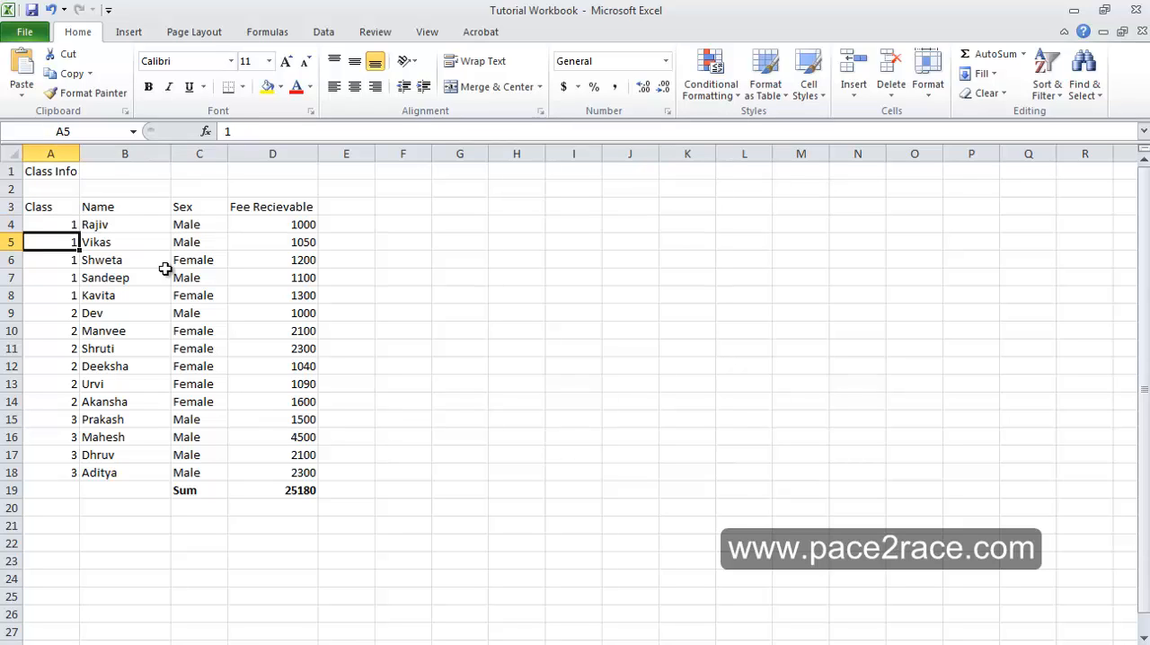
pyautogui.press('Down')
pyautogui.press('Down')
pyautogui.press('Down')
pyautogui.press('Down')
pyautogui.press('Down')
pyautogui.press('Down')
pyautogui.press('Down')
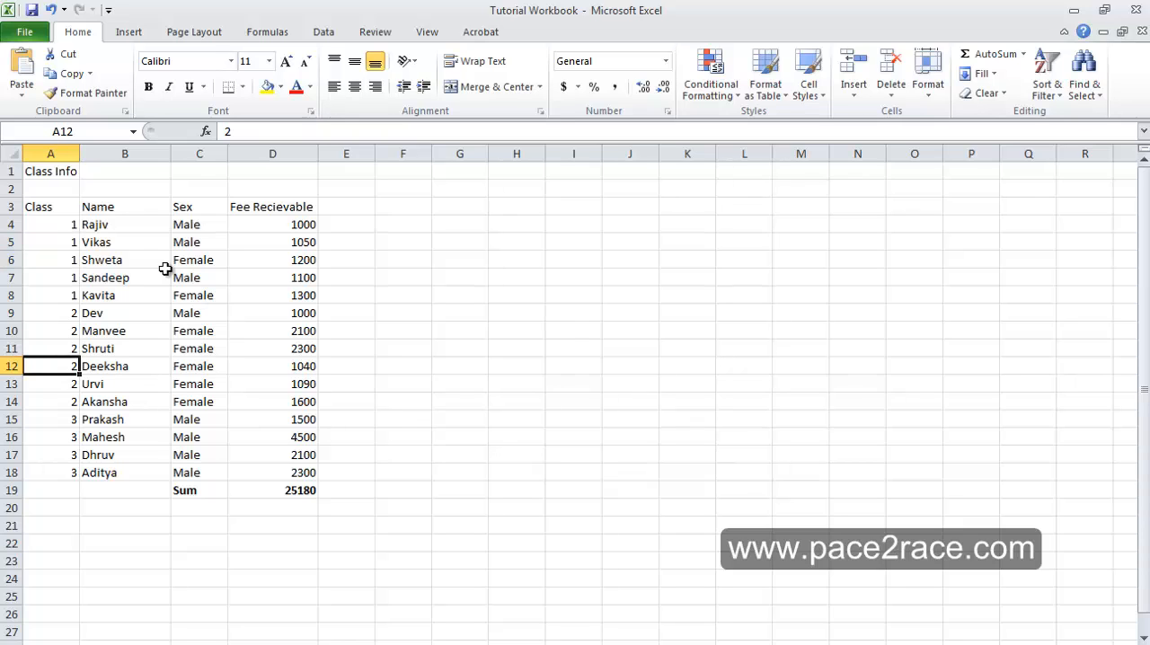
pyautogui.press('Down')
pyautogui.press('Down')
pyautogui.press('Down')
pyautogui.press('Down')
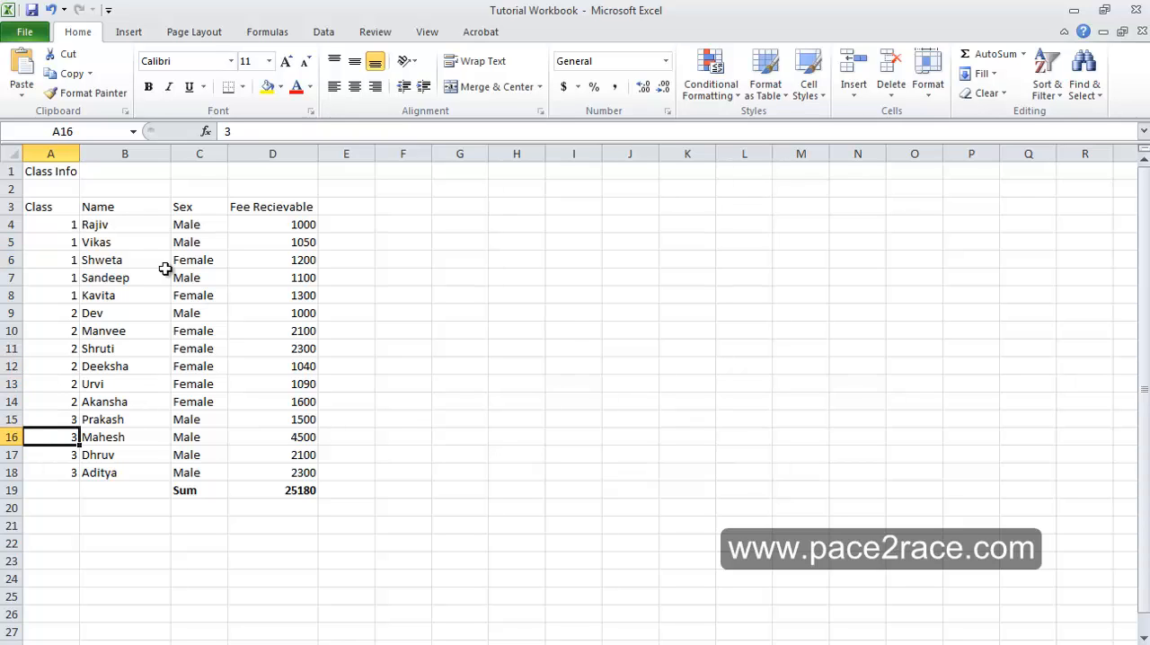
pyautogui.press('Up')
pyautogui.press('Up')
pyautogui.press('Up')
pyautogui.press('Up')
pyautogui.press('Up')
pyautogui.press('Up')
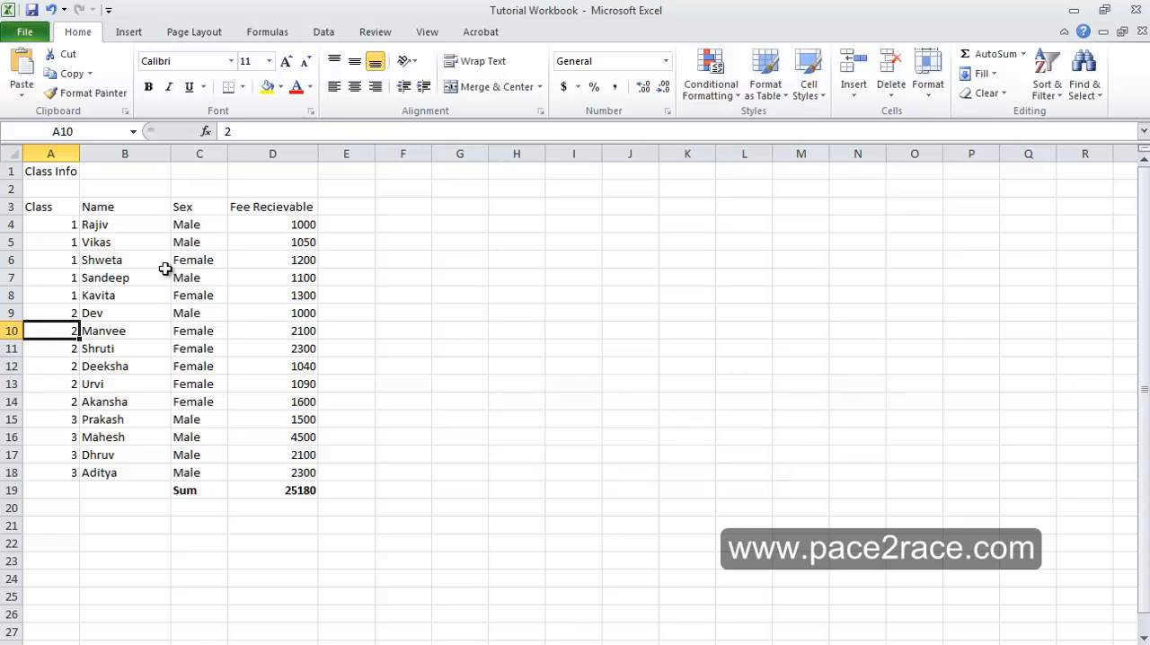
# - Examine the Fee Recievable amounts of the class 1 students
pyautogui.press('Up')
pyautogui.press('Up')
pyautogui.press('Up')
pyautogui.press('Right')
pyautogui.press('Right')
pyautogui.press('Right')
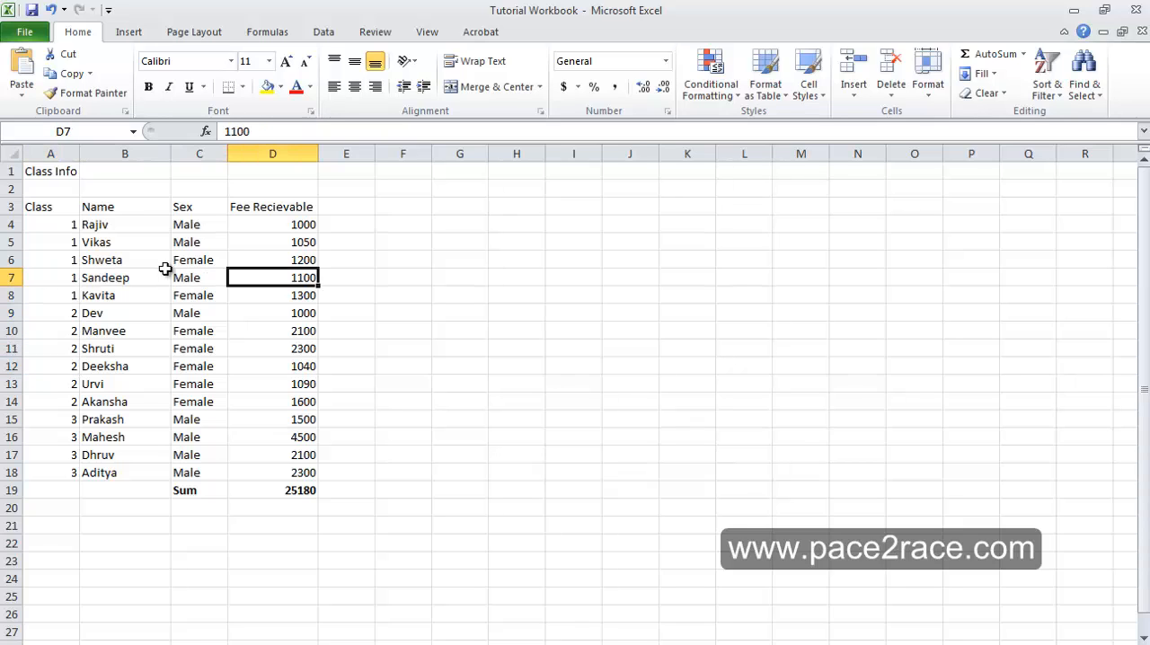
pyautogui.press('Up')
pyautogui.press('Up')
pyautogui.press('Up')
pyautogui.press('Down')
pyautogui.press('Down')
pyautogui.press('Down')
pyautogui.press('Down')
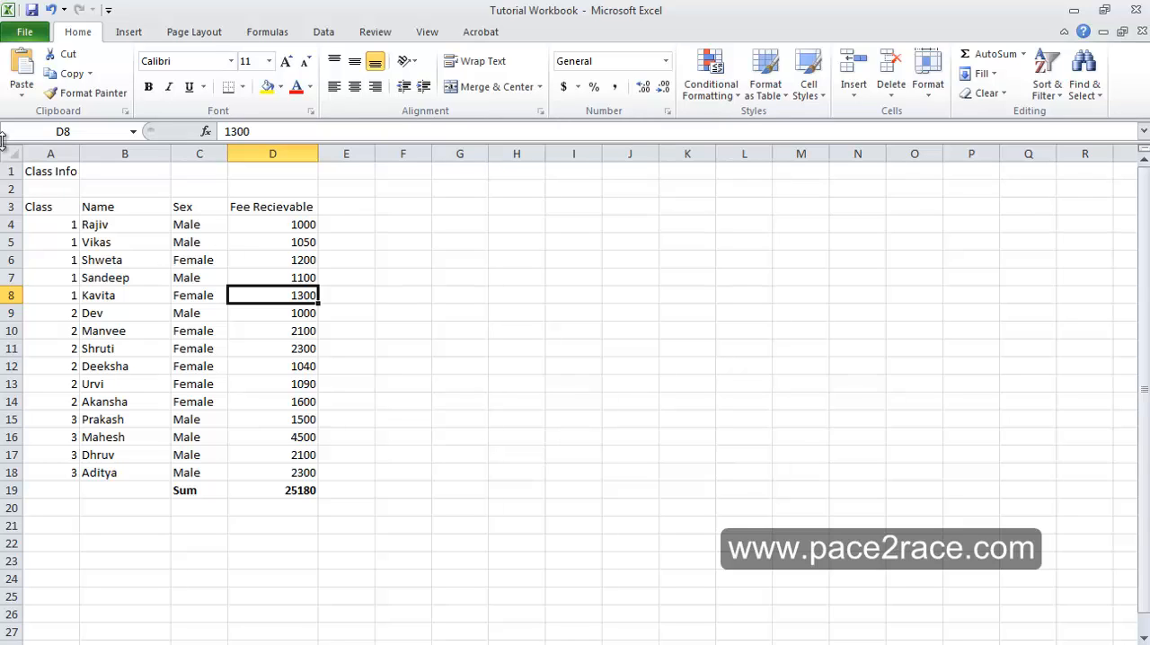
# - Create a PivotTable from the range A3:D18, leaving out the Sum row, and place it on the existing worksheet at cell F3
pyautogui.click(125, 33)
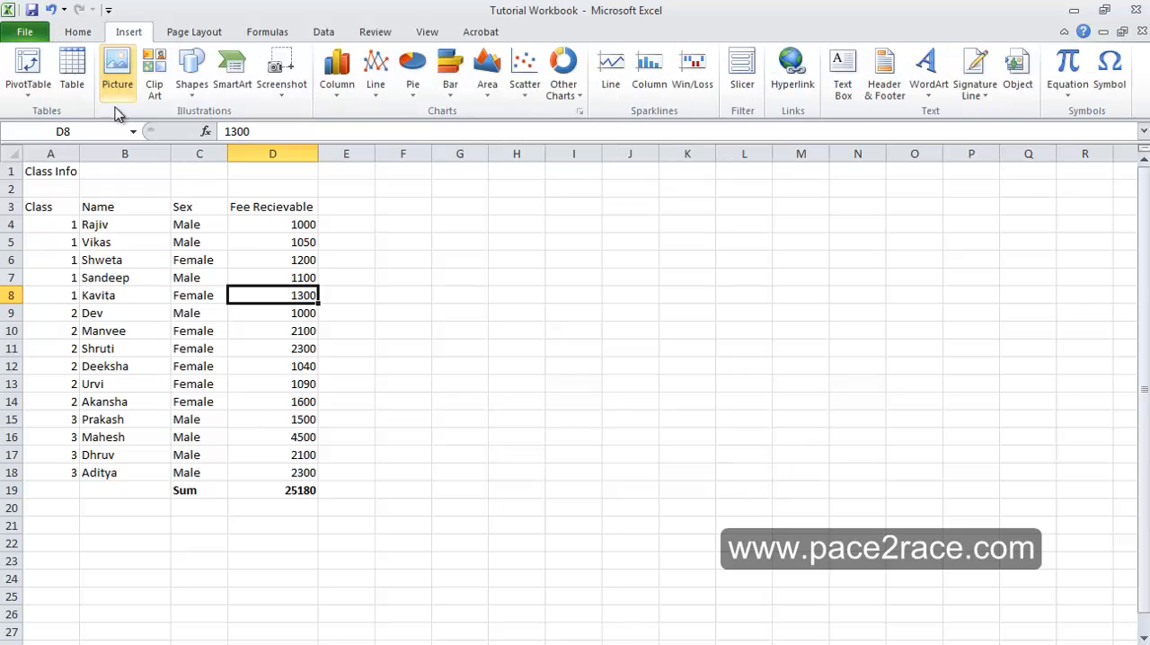
pyautogui.click(30, 70)
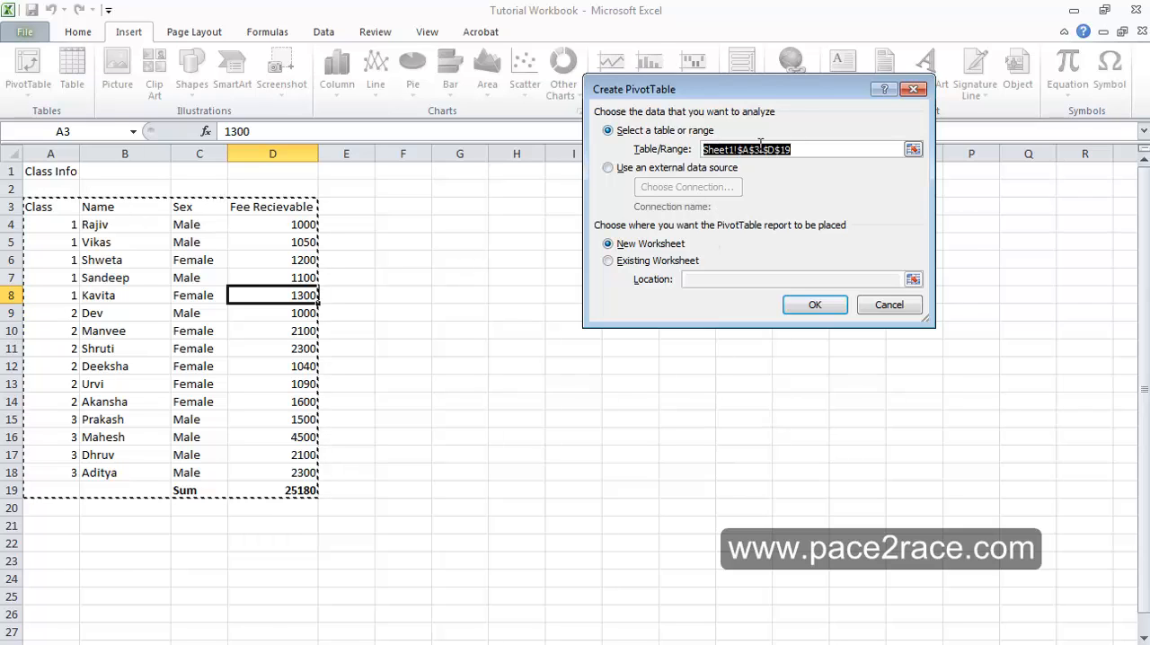
pyautogui.click(36, 209)
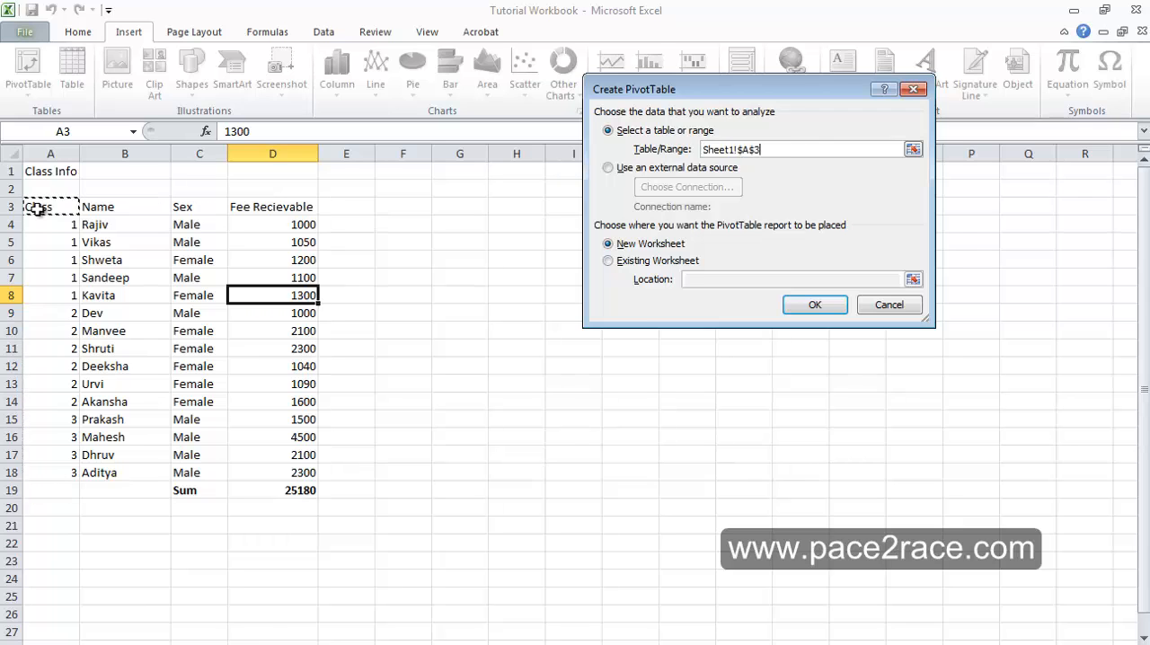
pyautogui.moveTo(35, 209); pyautogui.dragTo(287, 482)
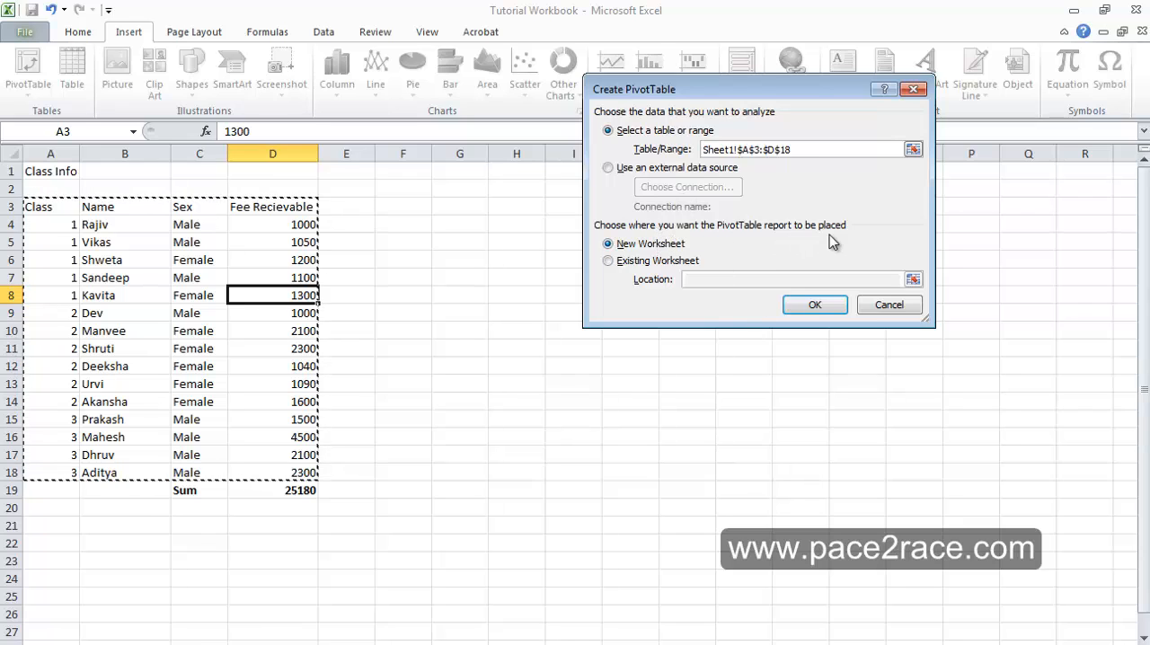
pyautogui.click(611, 261)
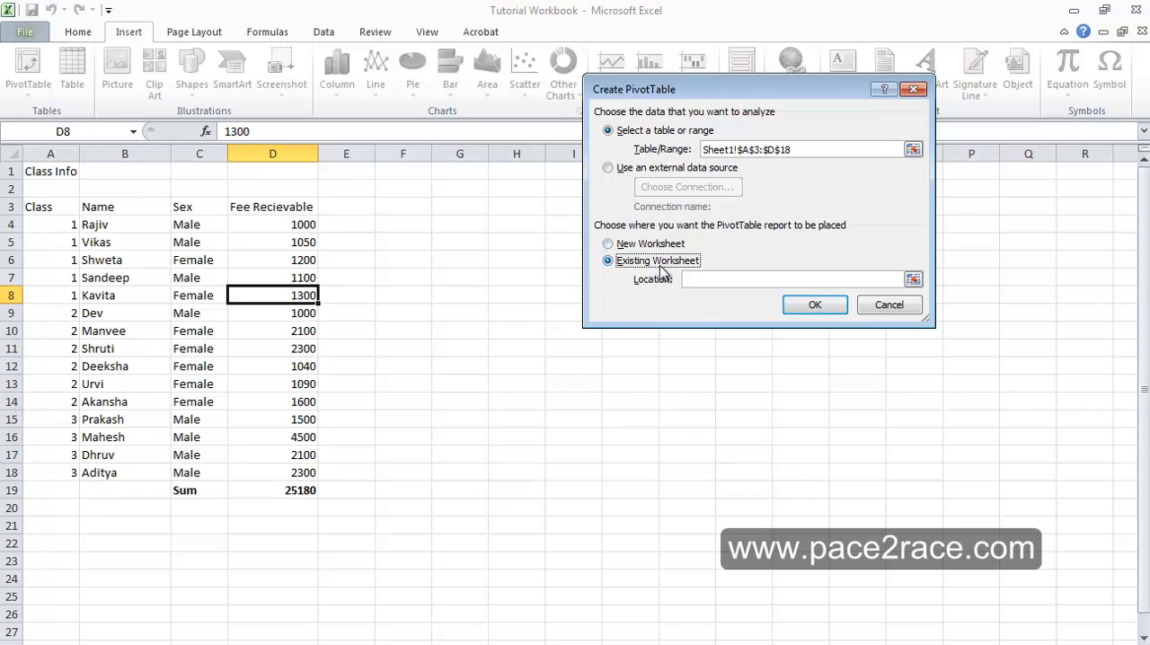
pyautogui.click(732, 279)
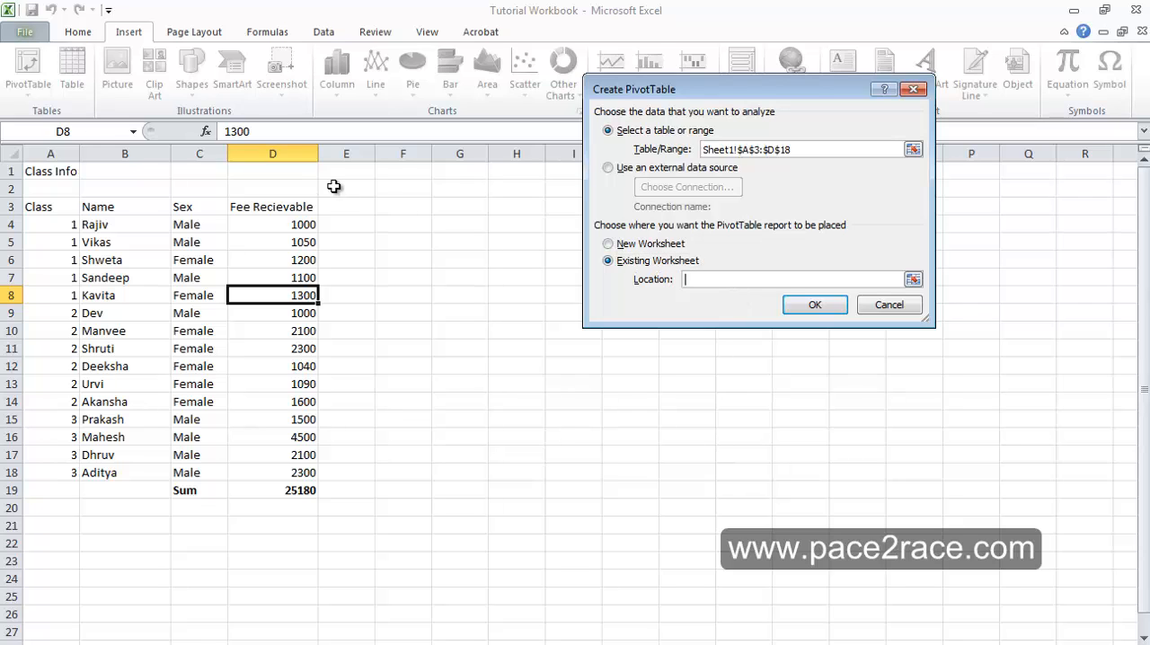
pyautogui.click(415, 206)
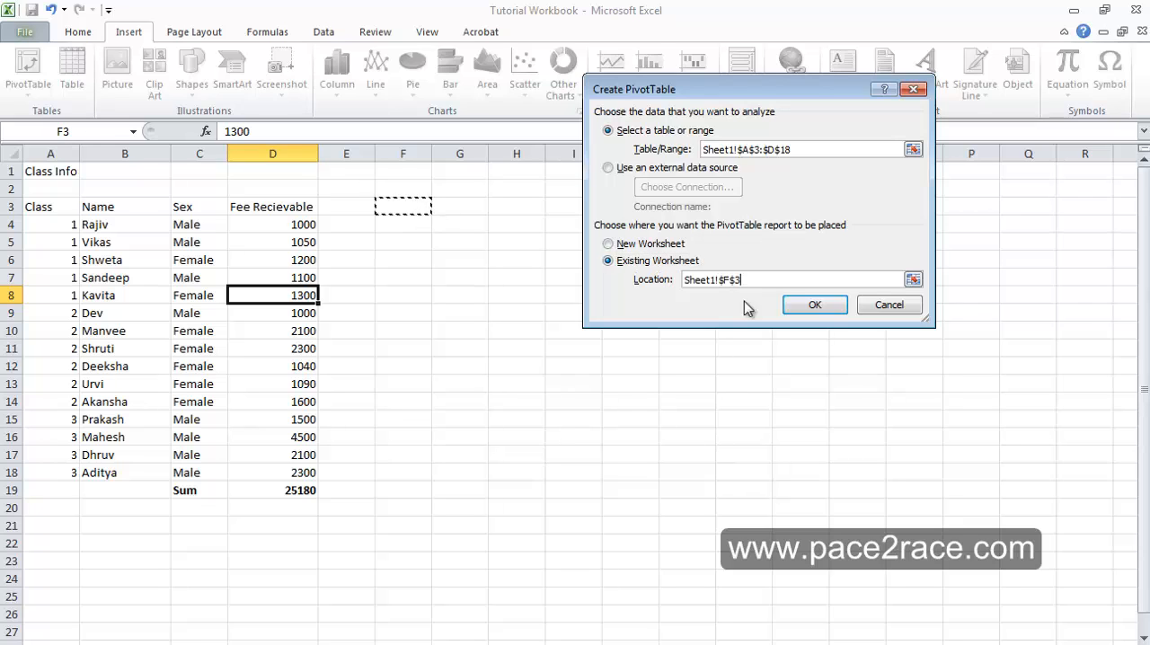
pyautogui.click(825, 306)
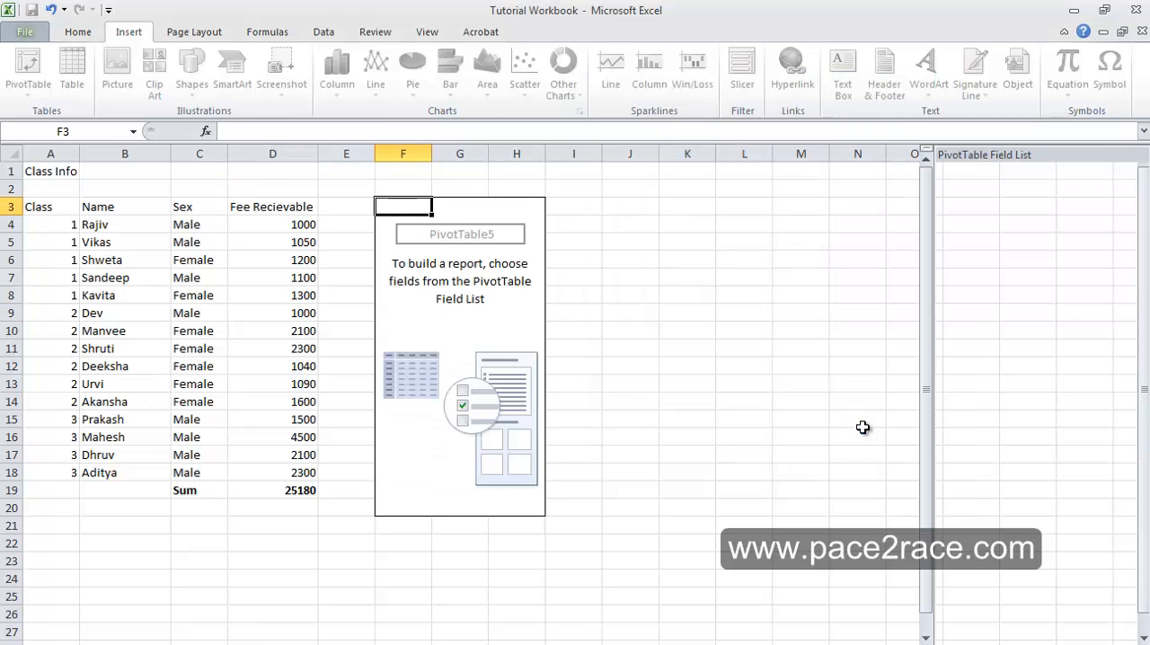
# - Add the Class field to the PivotTable's row labels and check the class entries listed
pyautogui.click(422, 294)
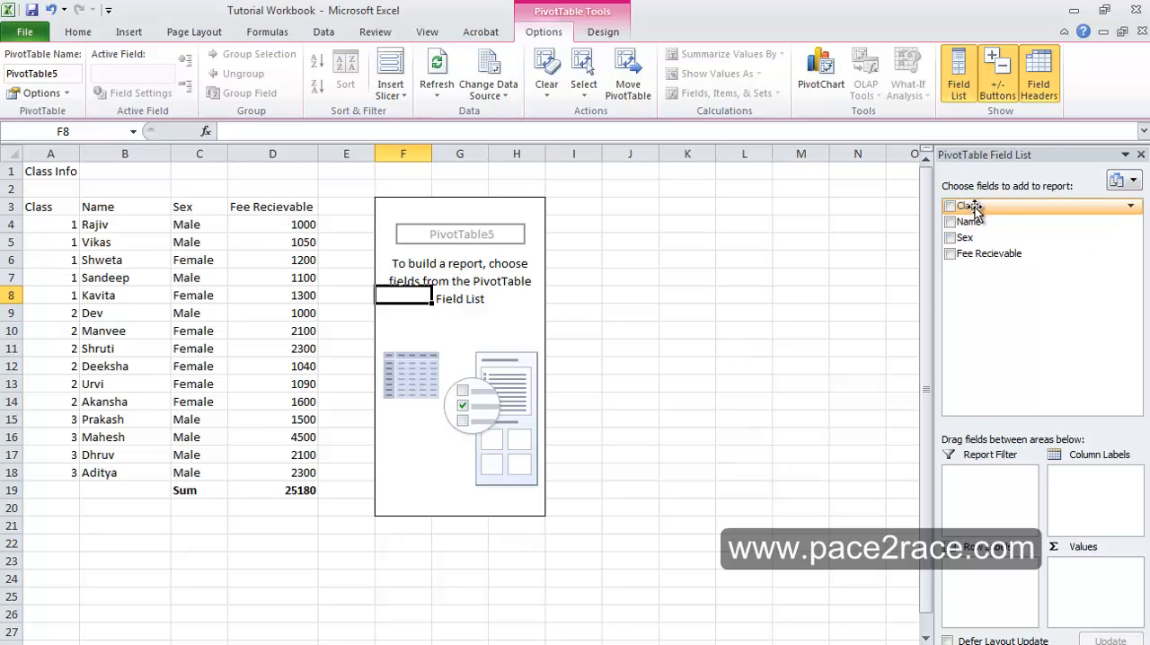
pyautogui.moveTo(974, 208); pyautogui.dragTo(991, 611)
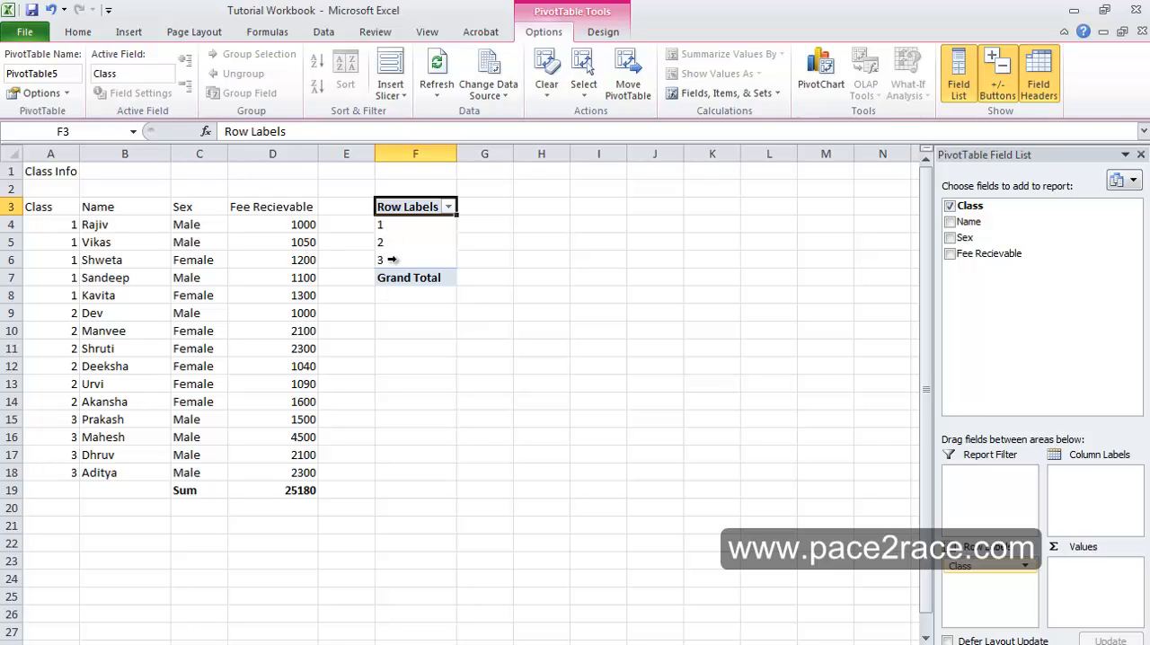
pyautogui.click(437, 222)
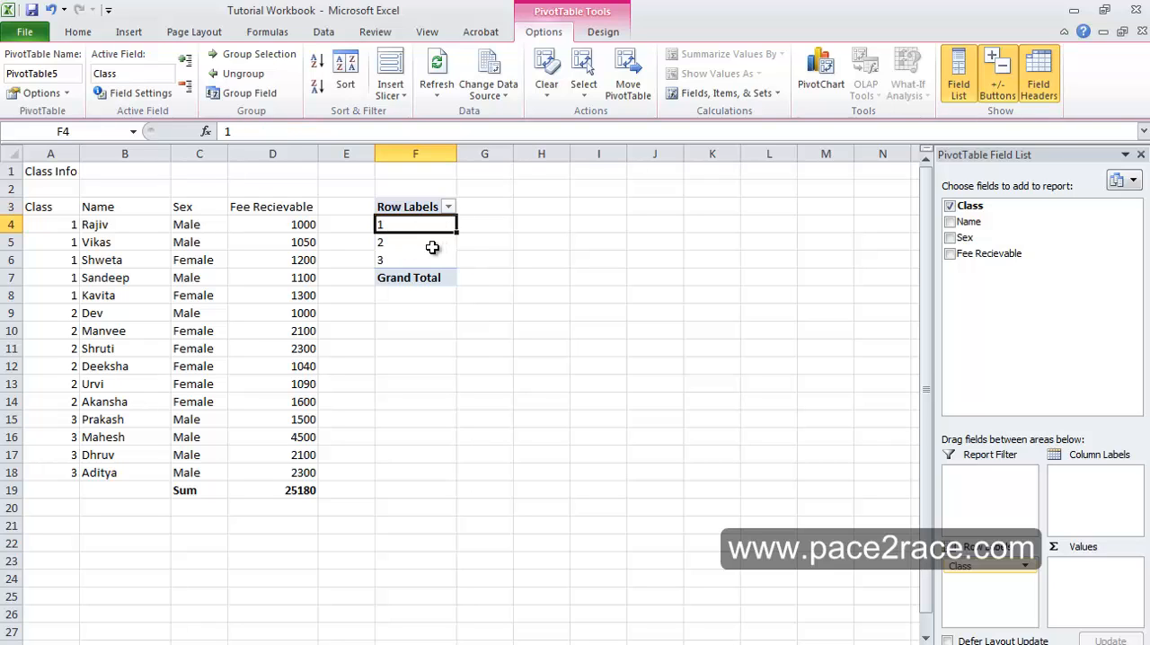
pyautogui.click(435, 245)
pyautogui.click(424, 262)
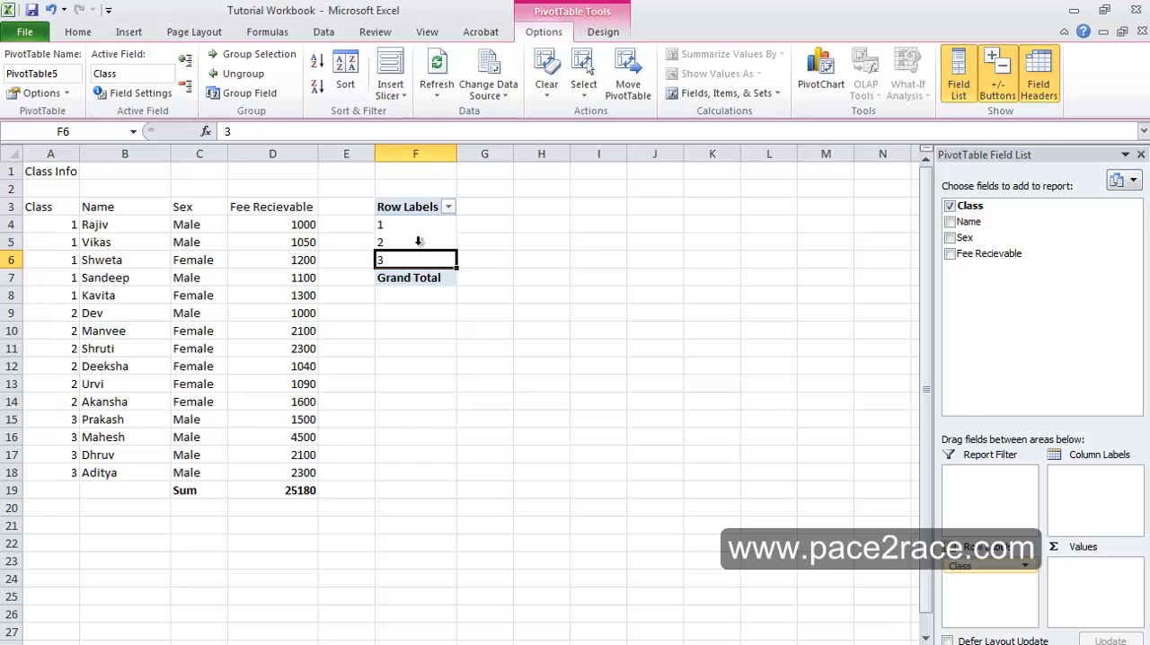
pyautogui.click(411, 225)
pyautogui.click(410, 240)
pyautogui.click(416, 259)
# - Add the Fee Recievable field to the PivotTable's values as a sum and check the class 1 amount
pyautogui.click(482, 228)
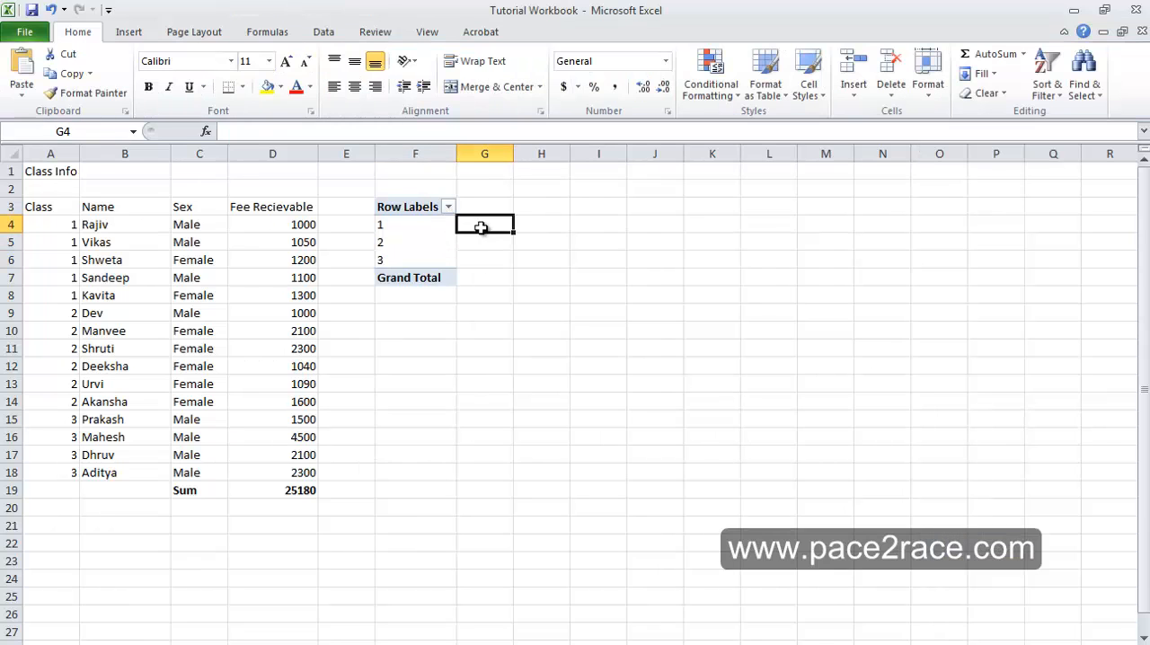
pyautogui.click(416, 225)
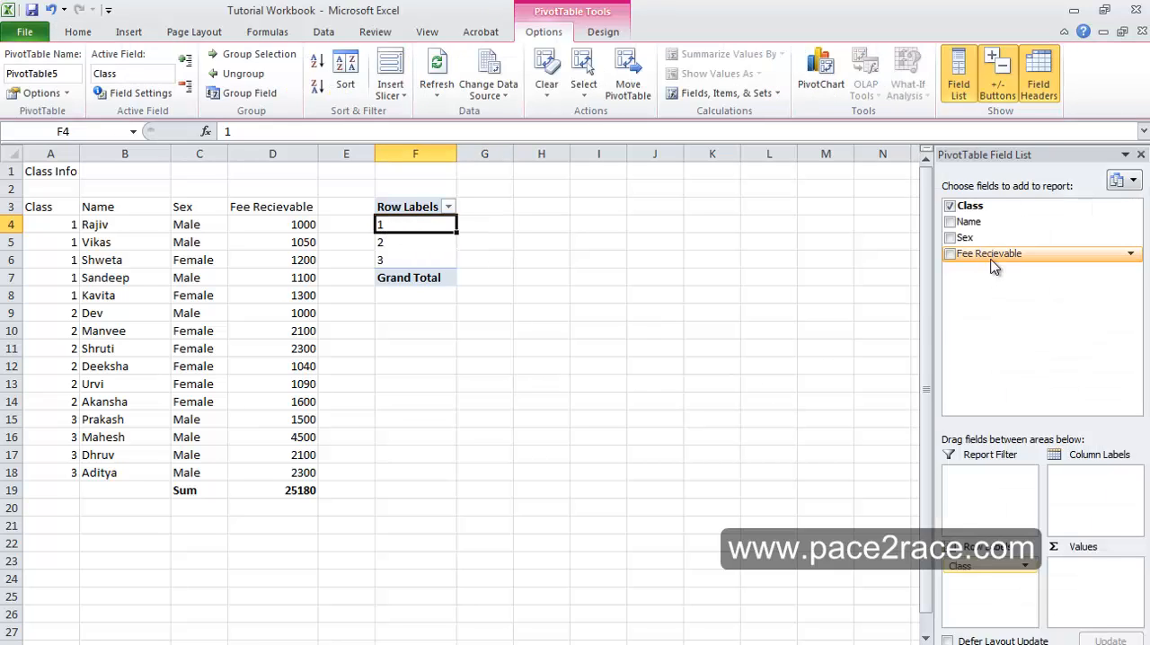
pyautogui.moveTo(993, 263); pyautogui.dragTo(1105, 584)
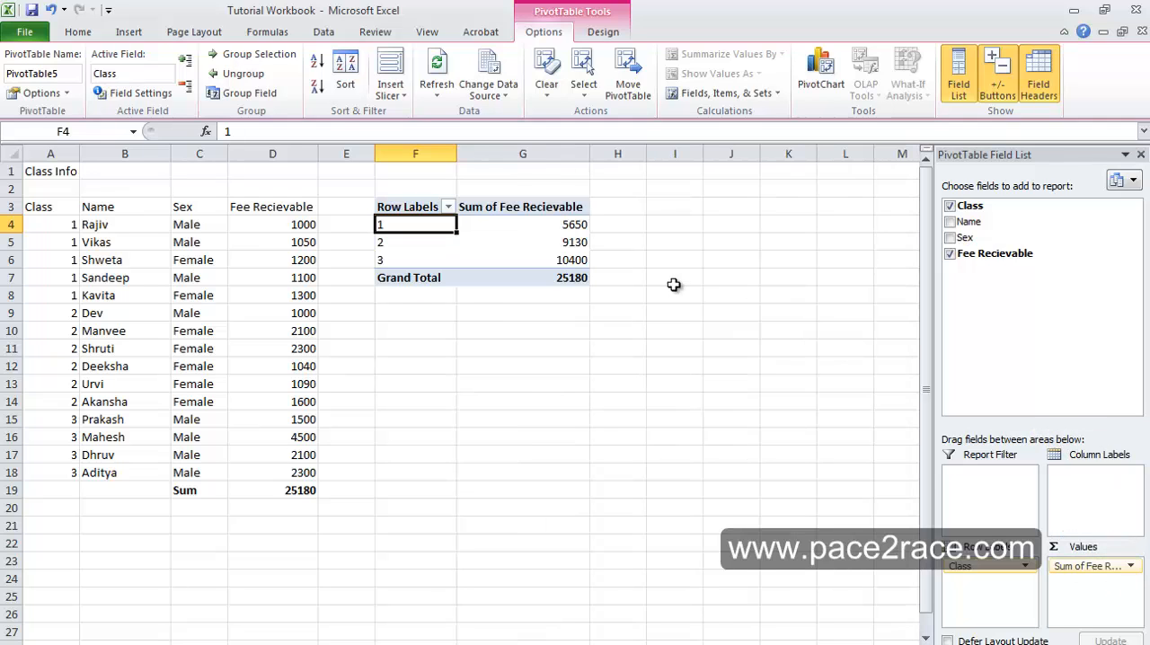
pyautogui.click(577, 225)
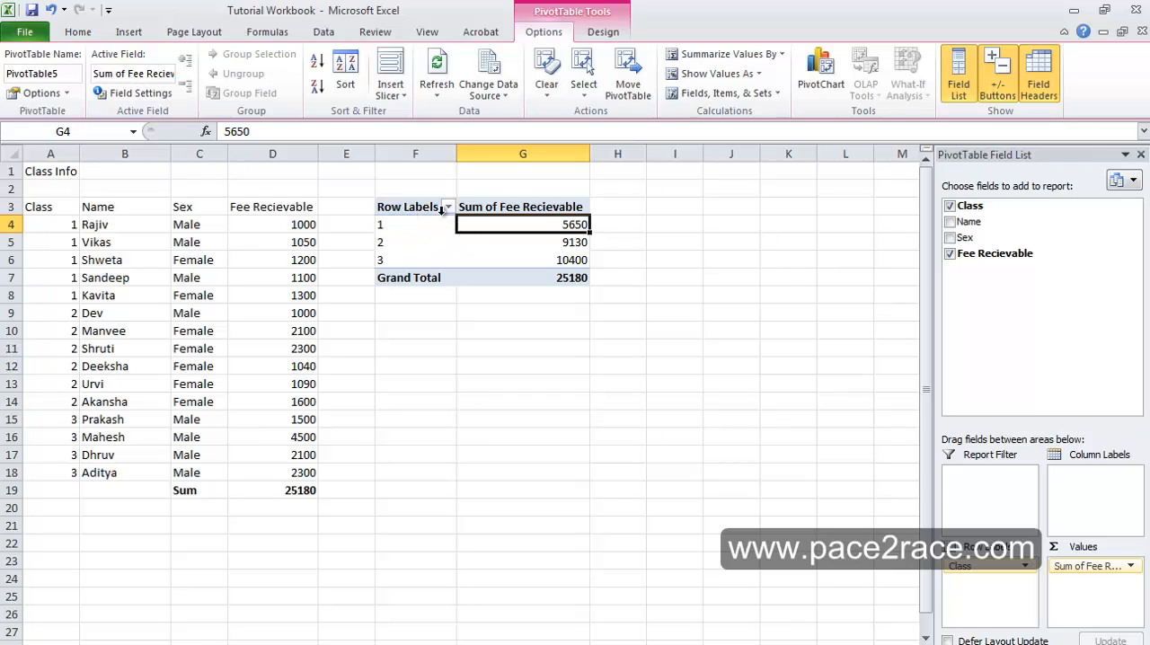
# - Add the Sex field beneath Class in the PivotTable's row labels and check the class 1 fee split between Female and Male
pyautogui.click(205, 228)
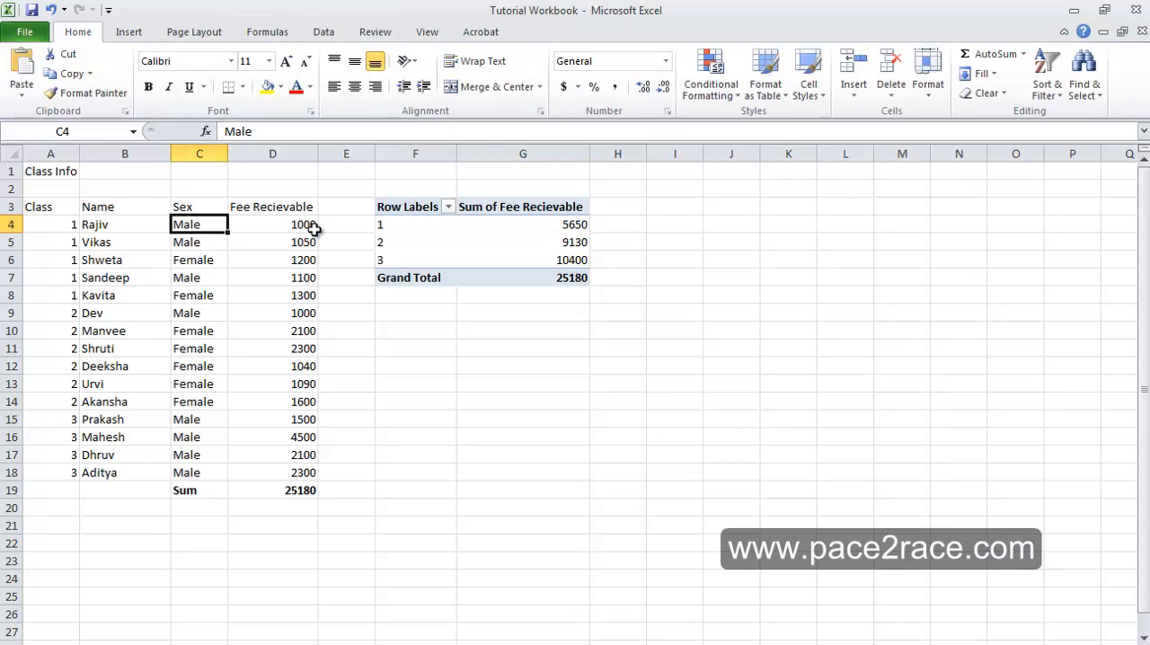
pyautogui.click(406, 228)
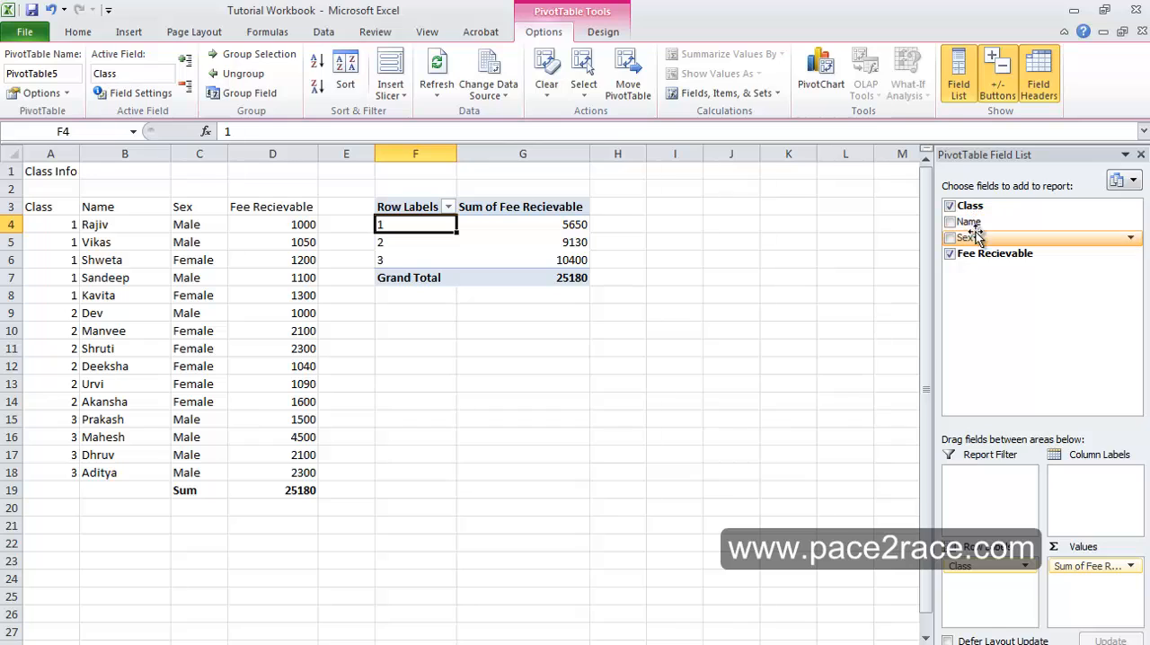
pyautogui.moveTo(977, 235); pyautogui.dragTo(995, 592)
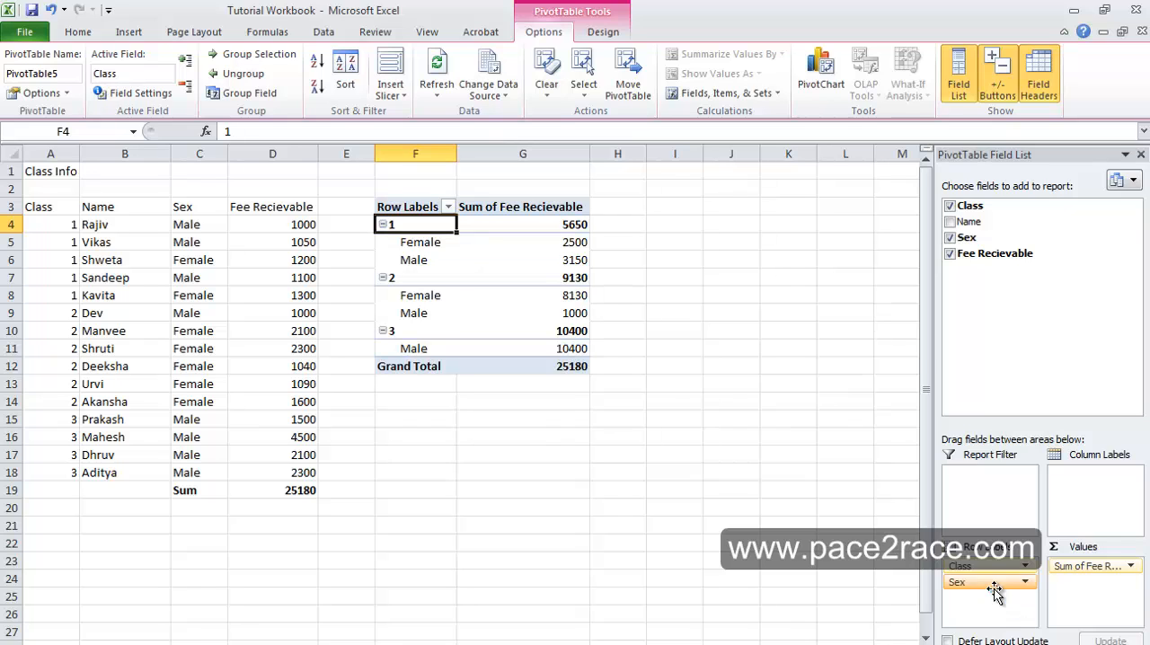
pyautogui.click(440, 242)
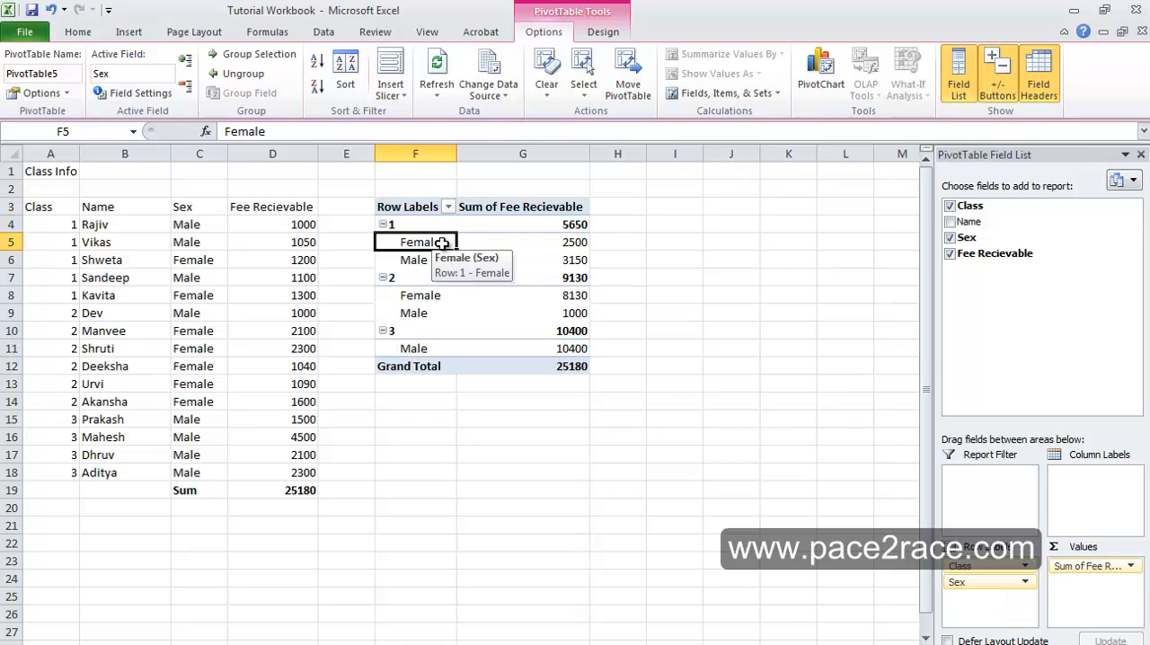
pyautogui.click(580, 226)
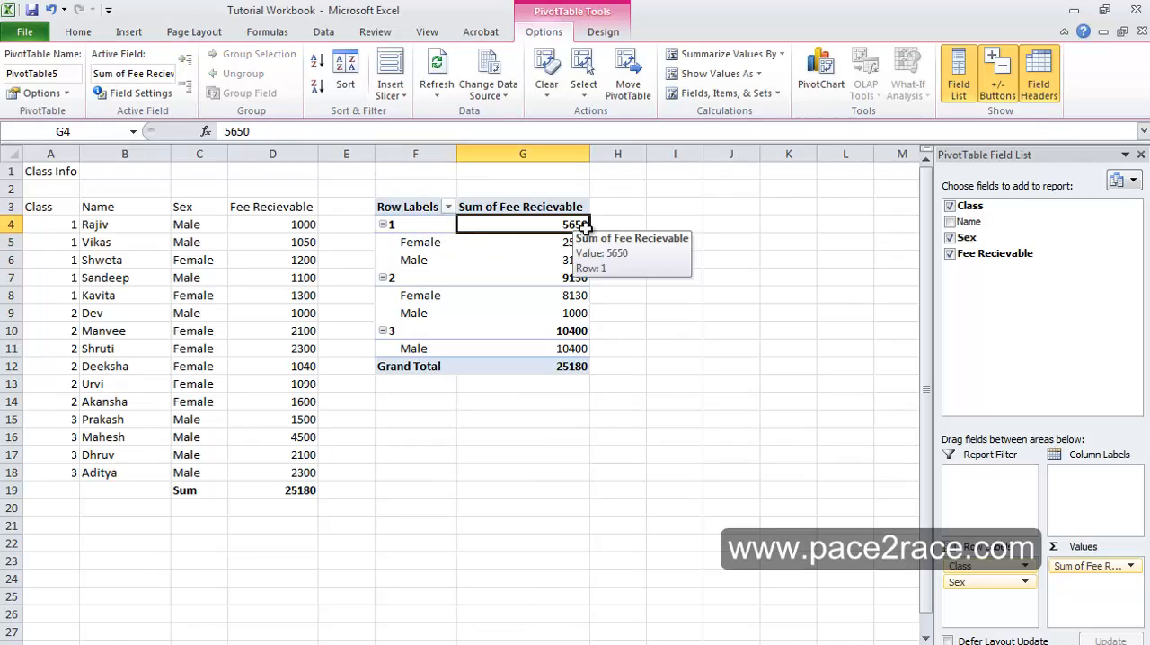
pyautogui.click(584, 244)
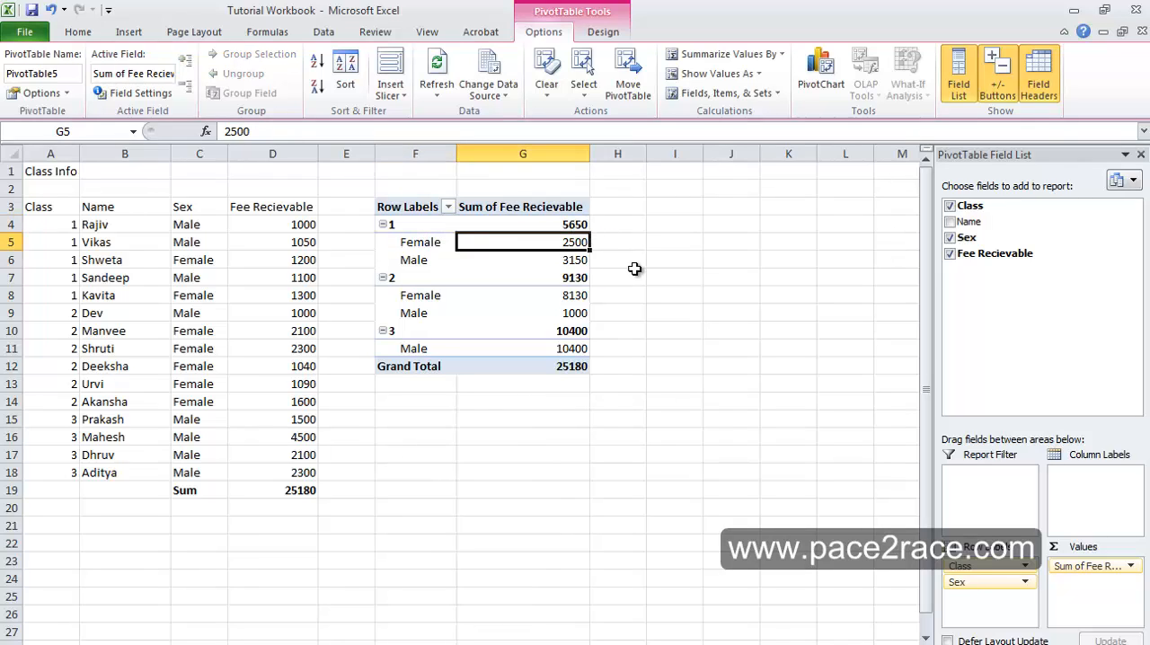
pyautogui.click(571, 261)
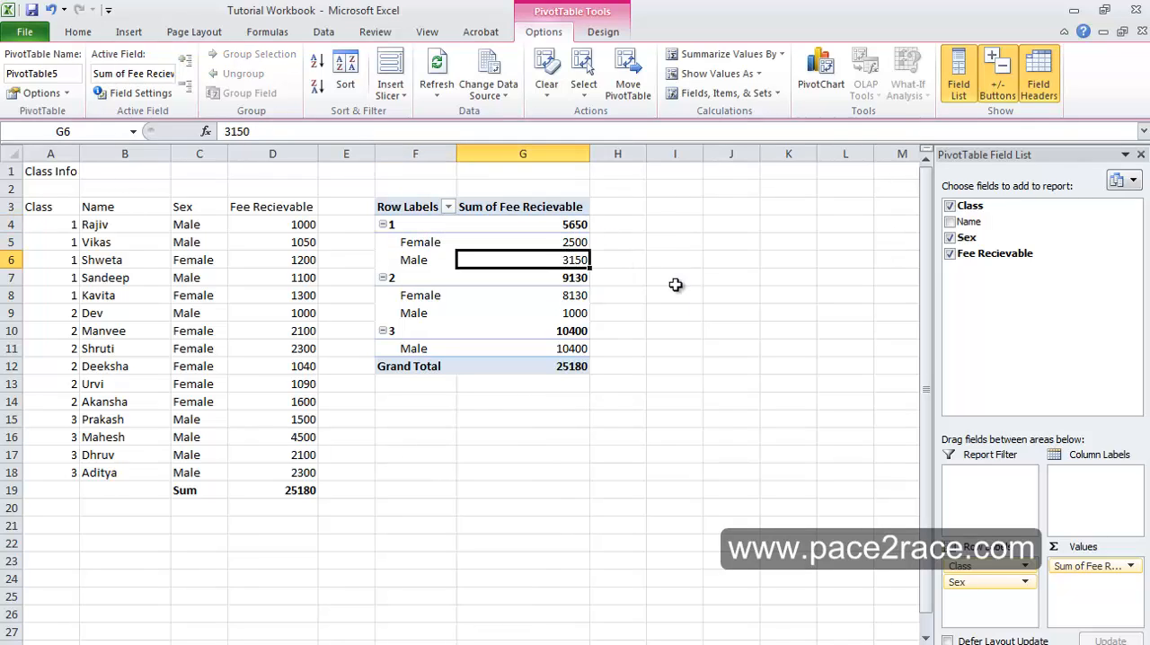
pyautogui.click(580, 225)
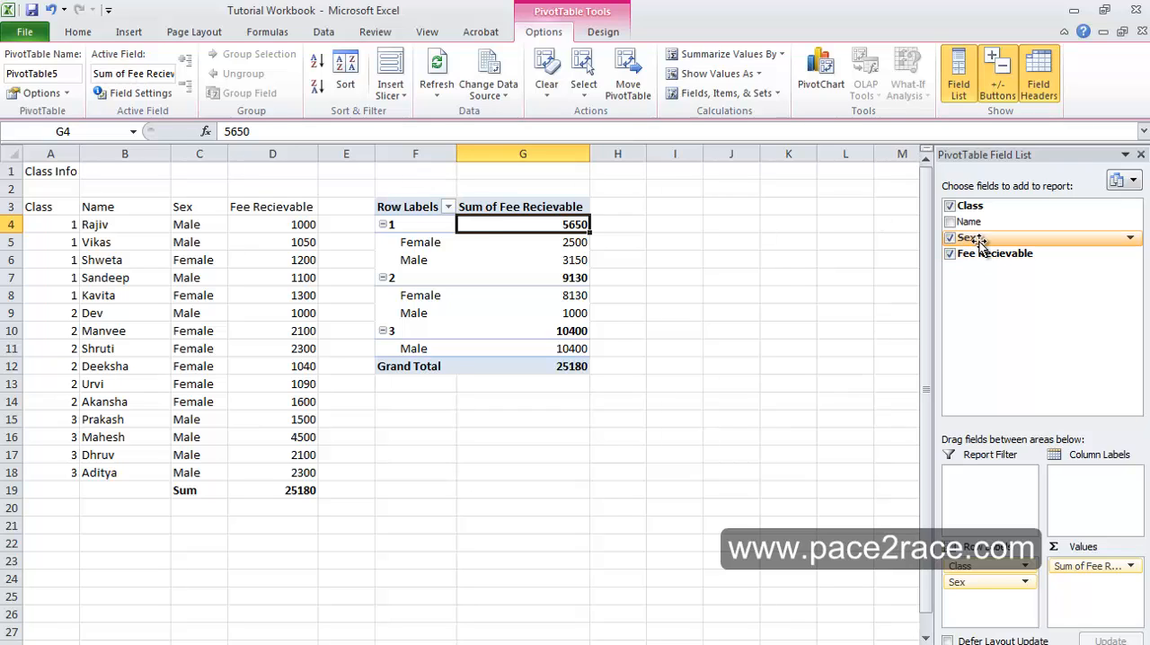
# - Move the Sex field from the row labels to the report filter and filter the PivotTable to Female
pyautogui.moveTo(979, 240); pyautogui.dragTo(994, 494)
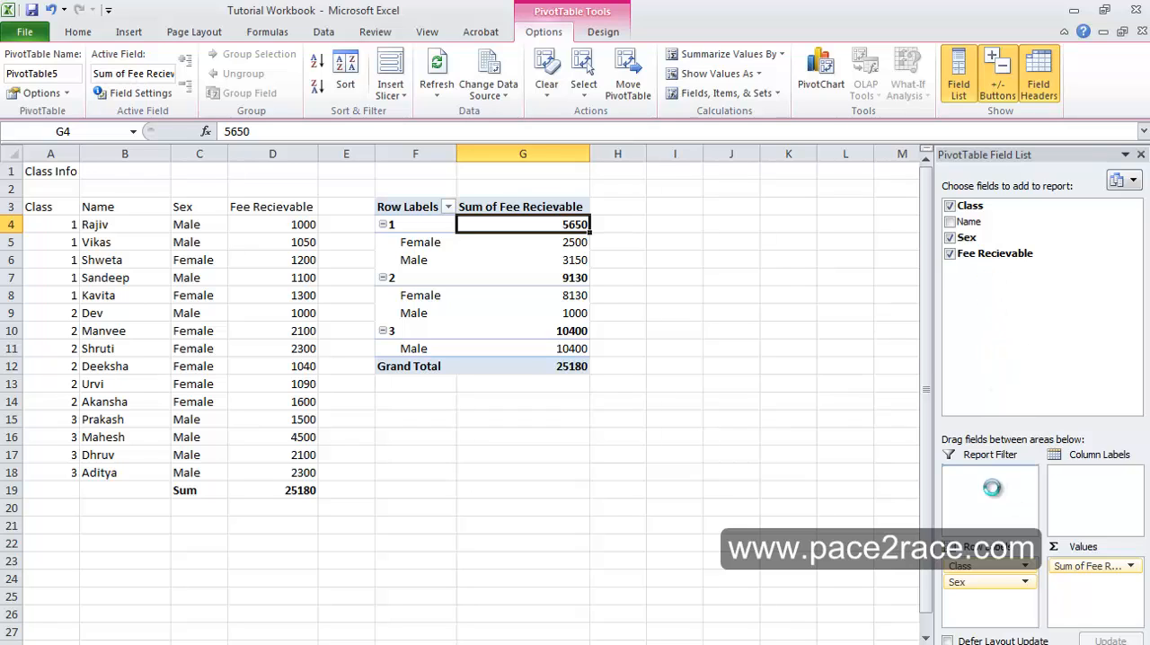
pyautogui.click(583, 171)
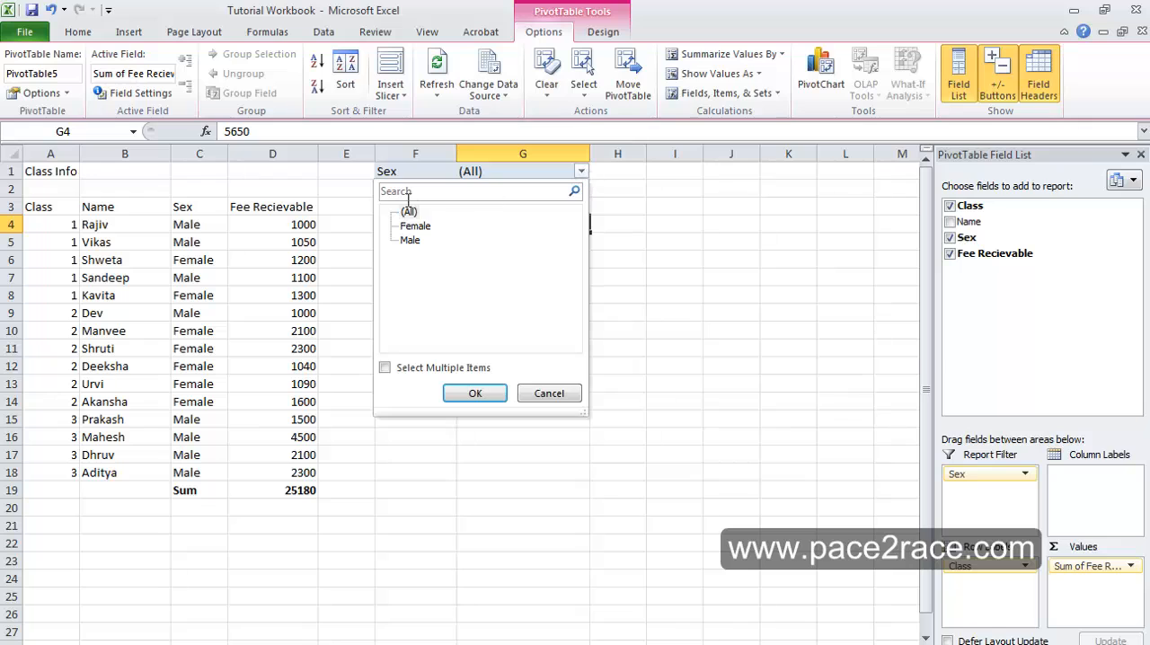
pyautogui.click(415, 226)
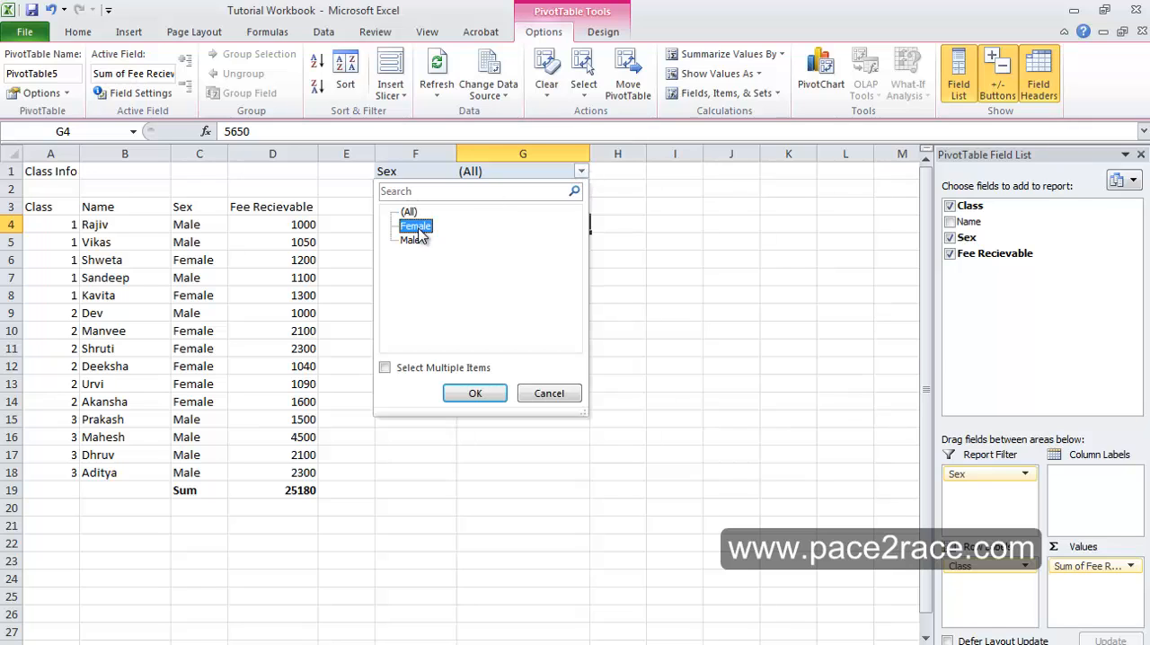
pyautogui.click(481, 394)
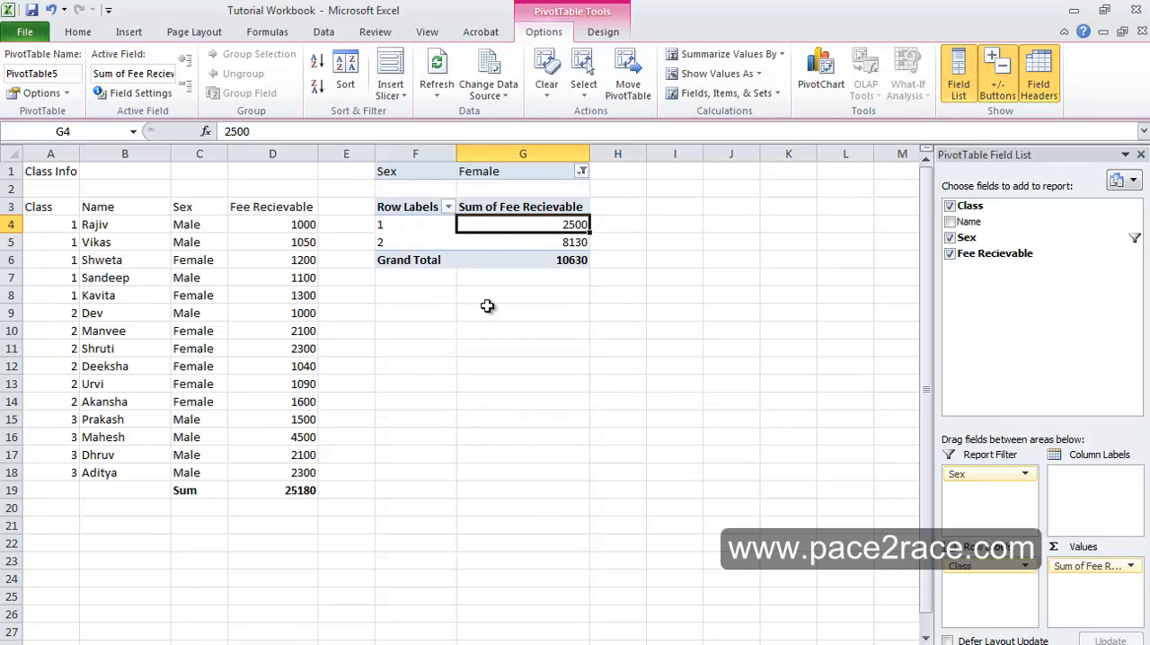
pyautogui.moveTo(505, 256)
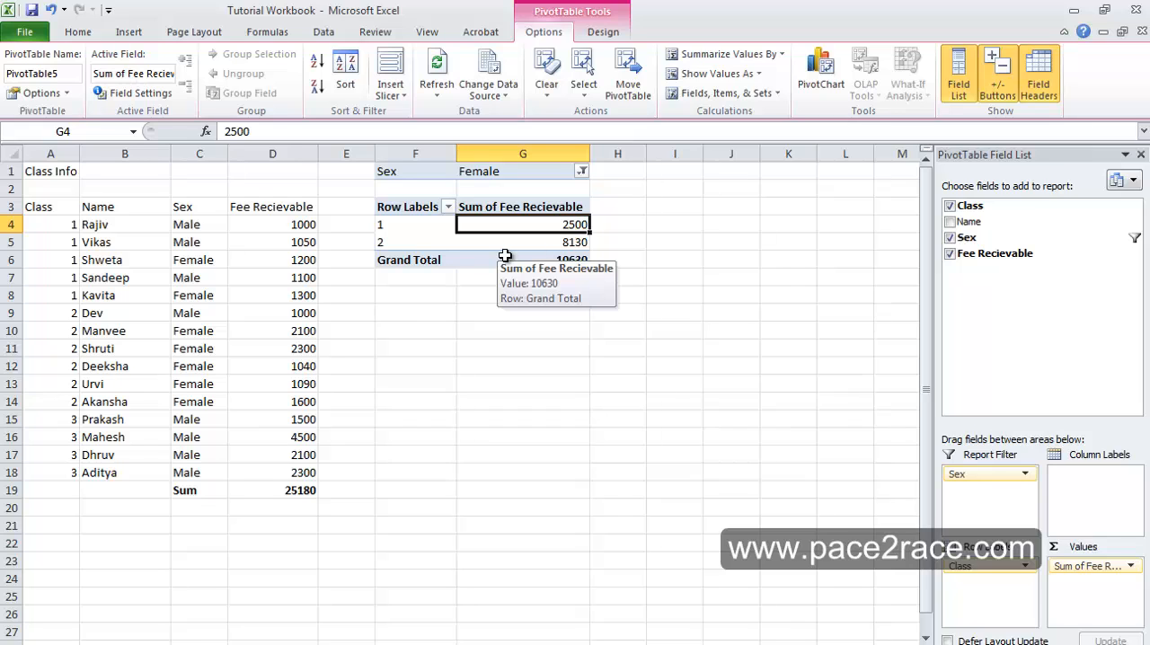
# - Switch the PivotTable's Sex report filter to Male
pyautogui.click(583, 170)
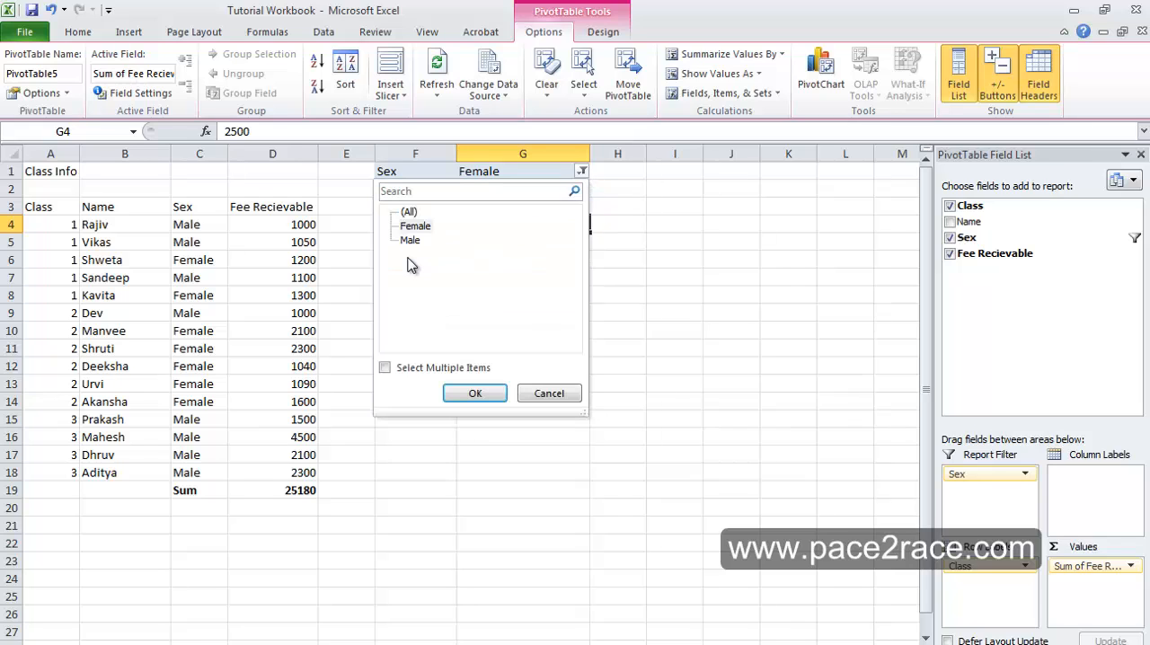
pyautogui.click(410, 243)
pyautogui.click(485, 393)
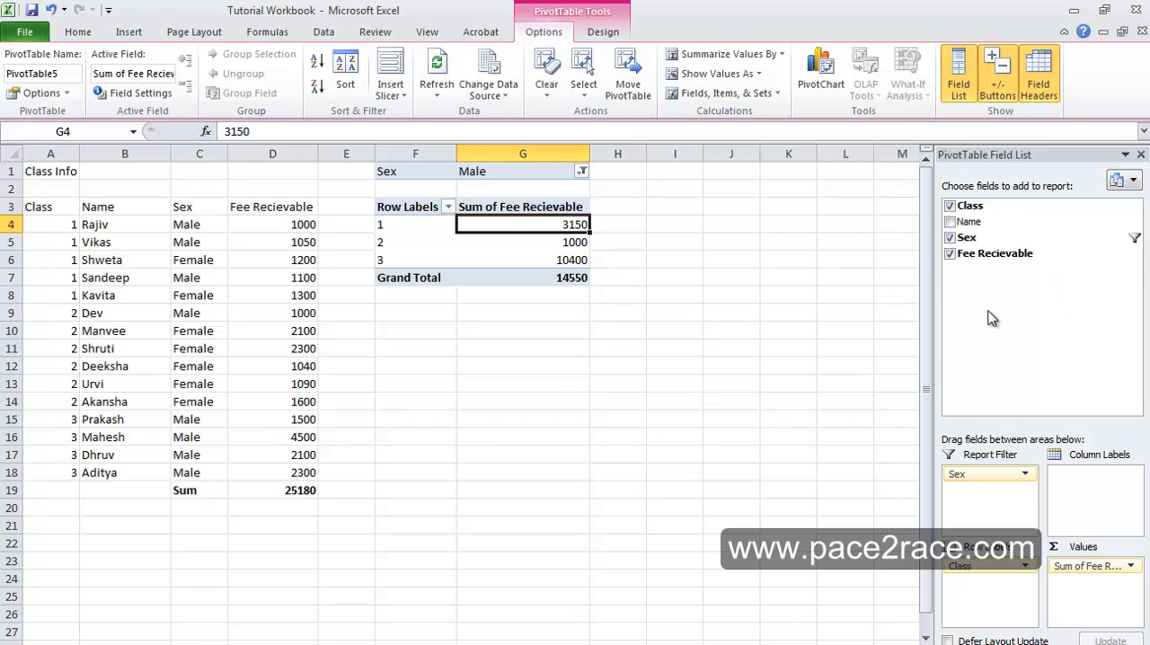
# - Move the Sex field from the report filter to the column labels and compare the class 1 Female and Male amounts
pyautogui.moveTo(984, 237); pyautogui.dragTo(1105, 474)
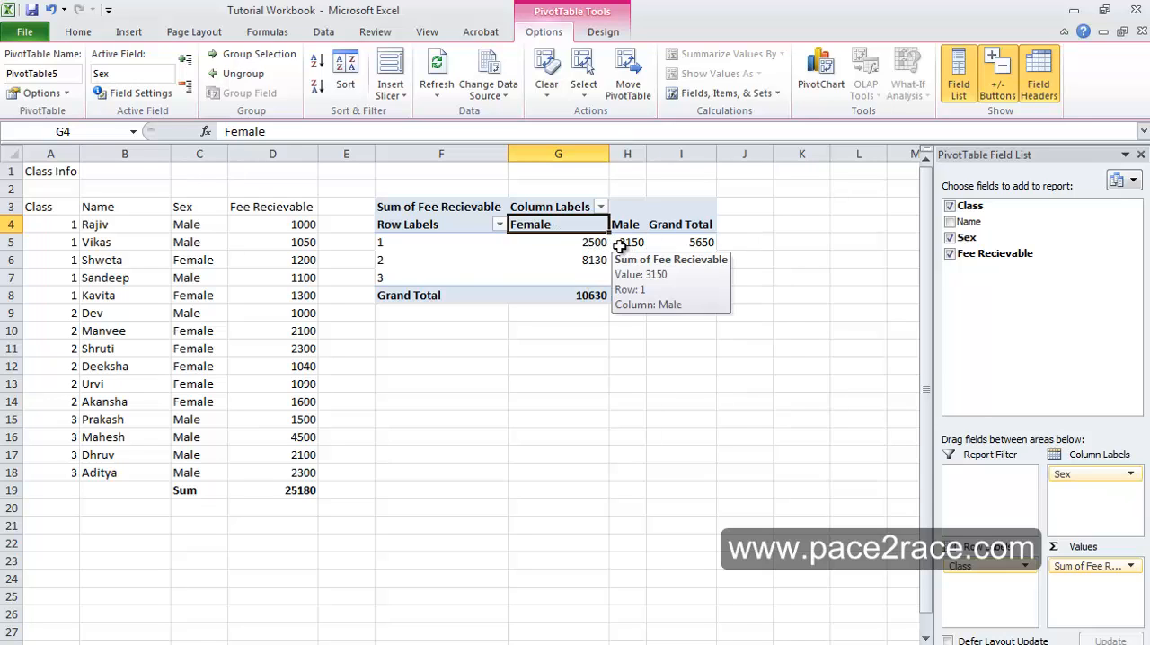
pyautogui.moveTo(588, 246)
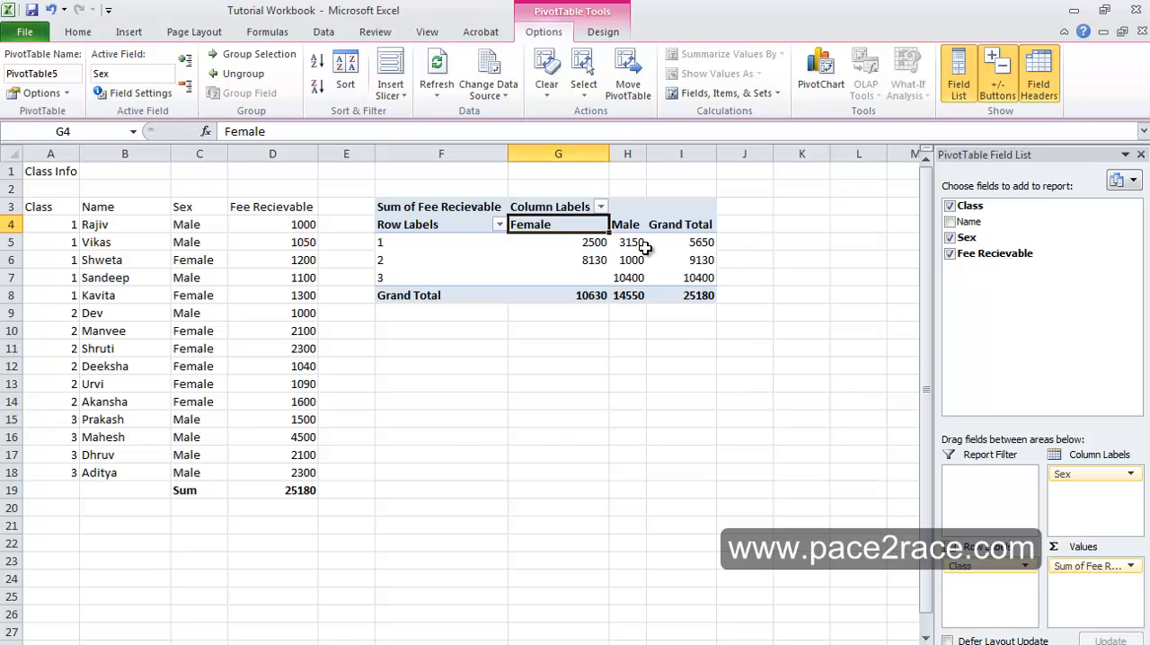
pyautogui.moveTo(645, 247)
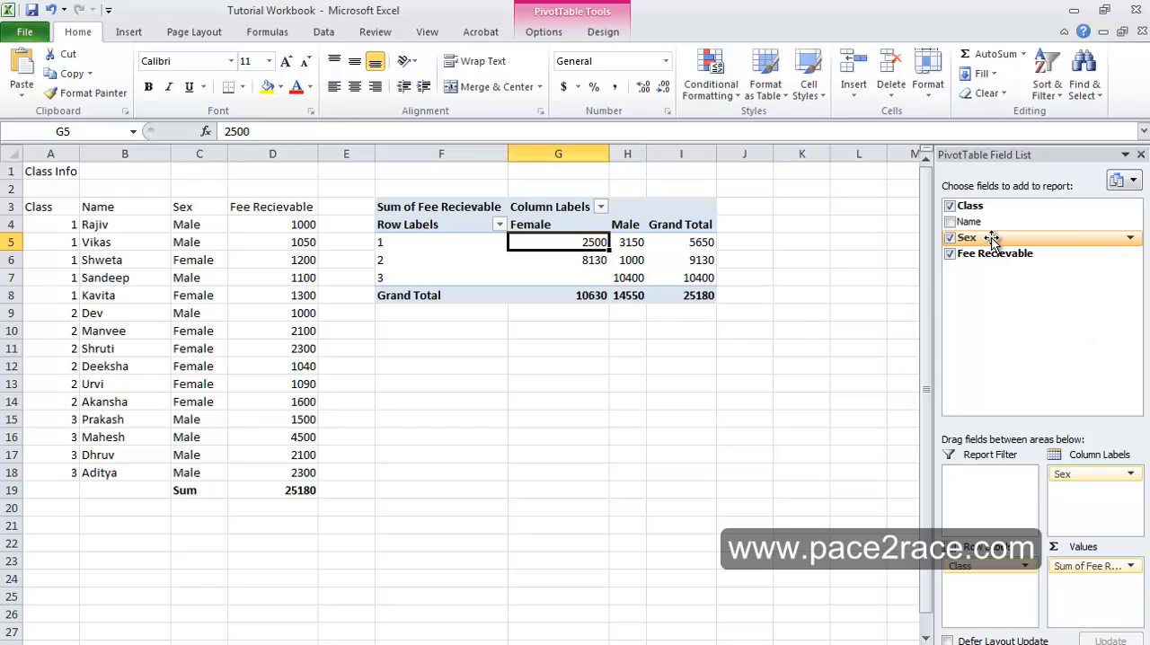
# - Add the Sex field to the PivotTable's values as a count and check the class 1 Female count
pyautogui.moveTo(991, 237); pyautogui.dragTo(1114, 614)
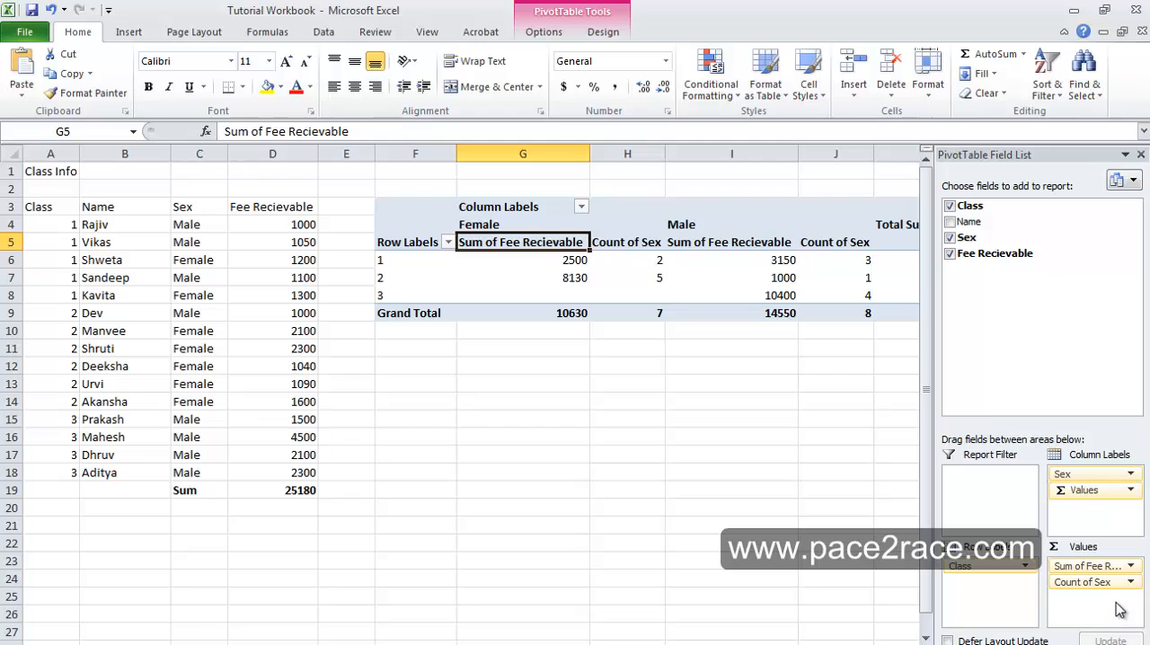
pyautogui.moveTo(676, 644); pyautogui.dragTo(719, 644)
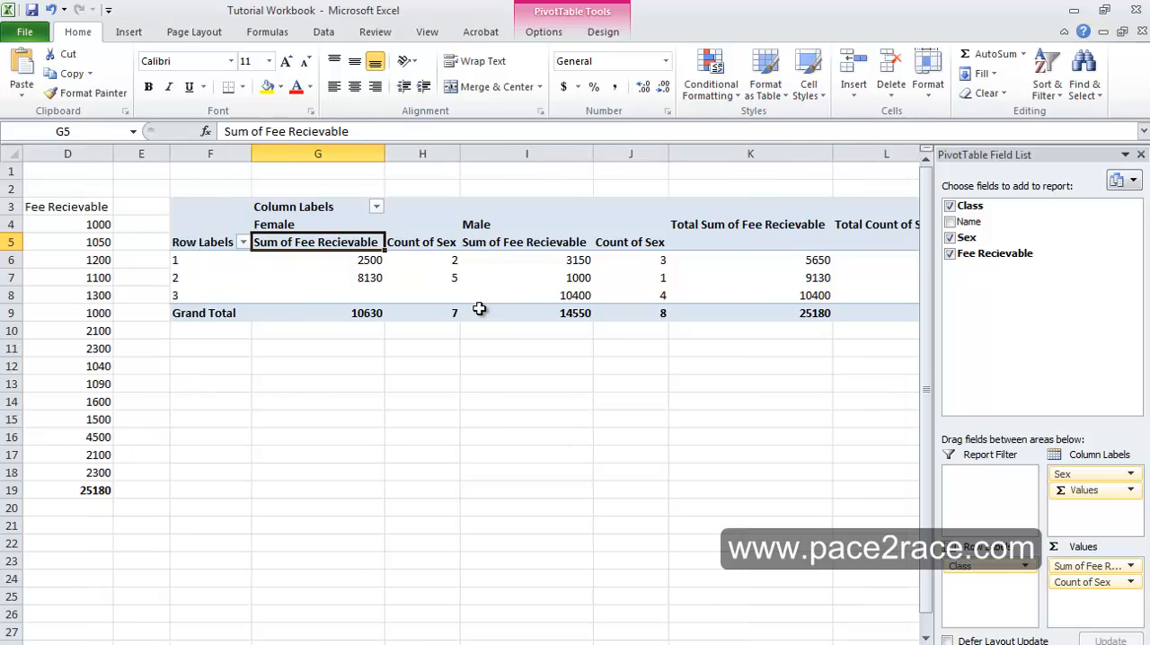
pyautogui.click(456, 259)
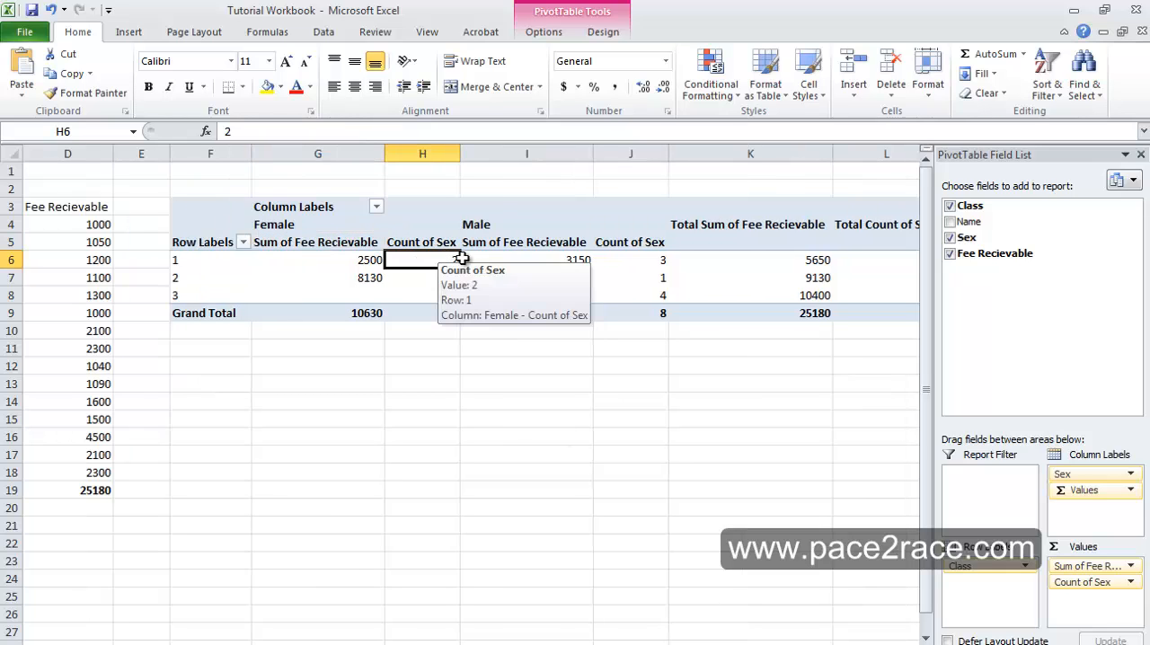
# - Examine the class 1 Count of Sex under Female and Male, along with the Total Count of Sex column
pyautogui.click(289, 226)
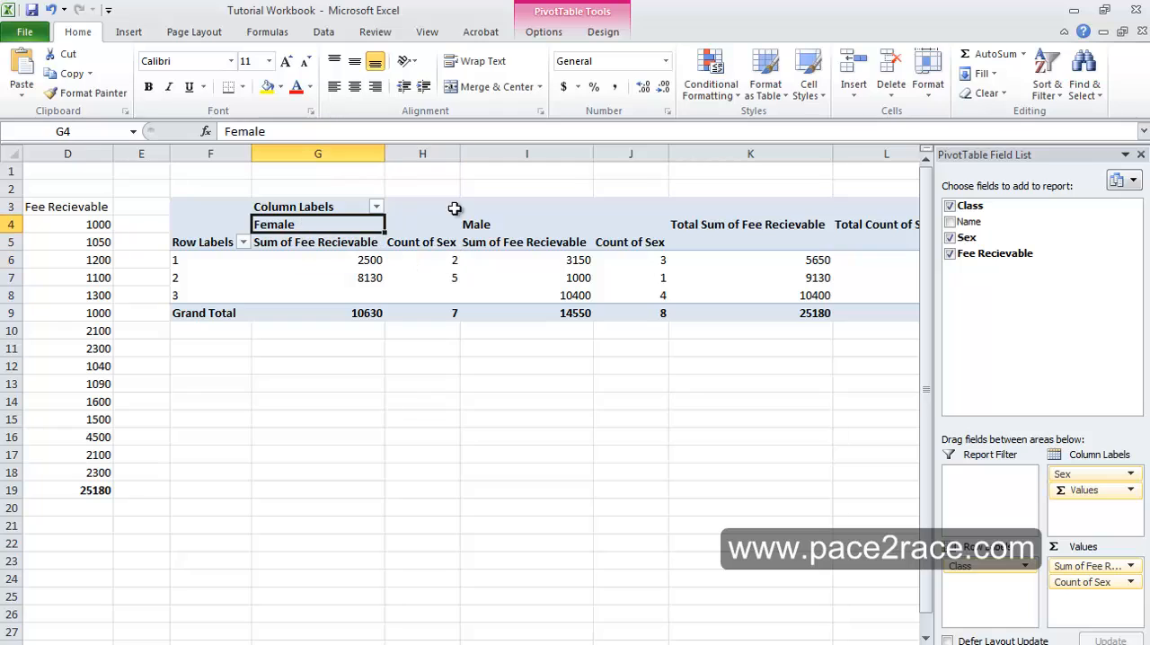
pyautogui.click(480, 224)
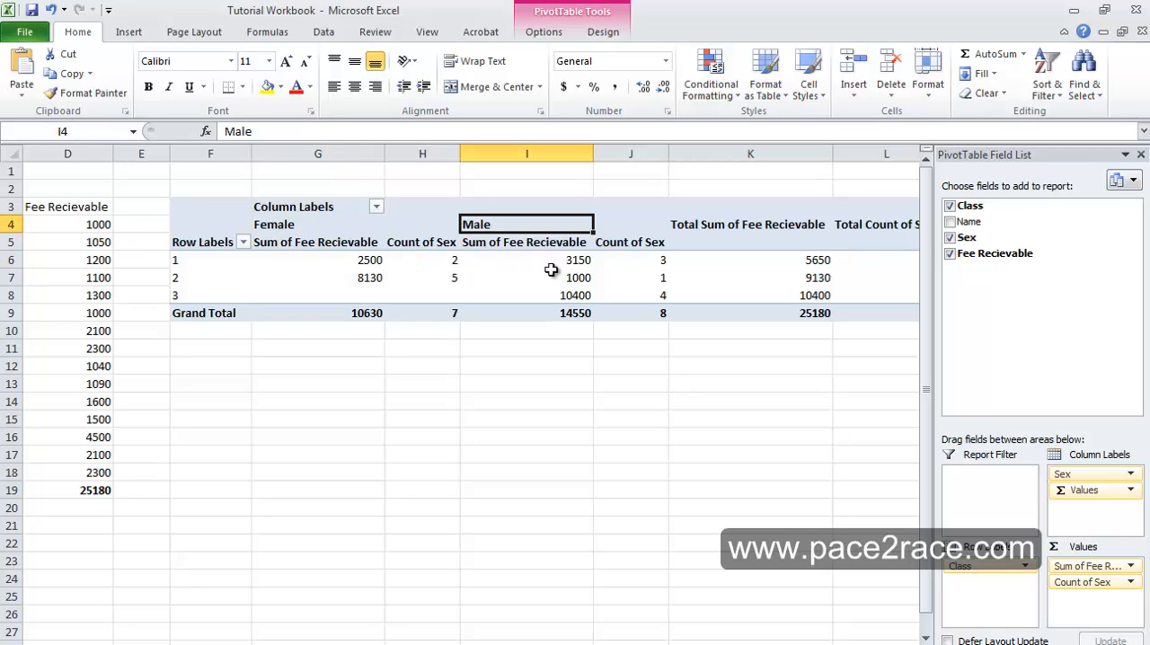
pyautogui.click(436, 258)
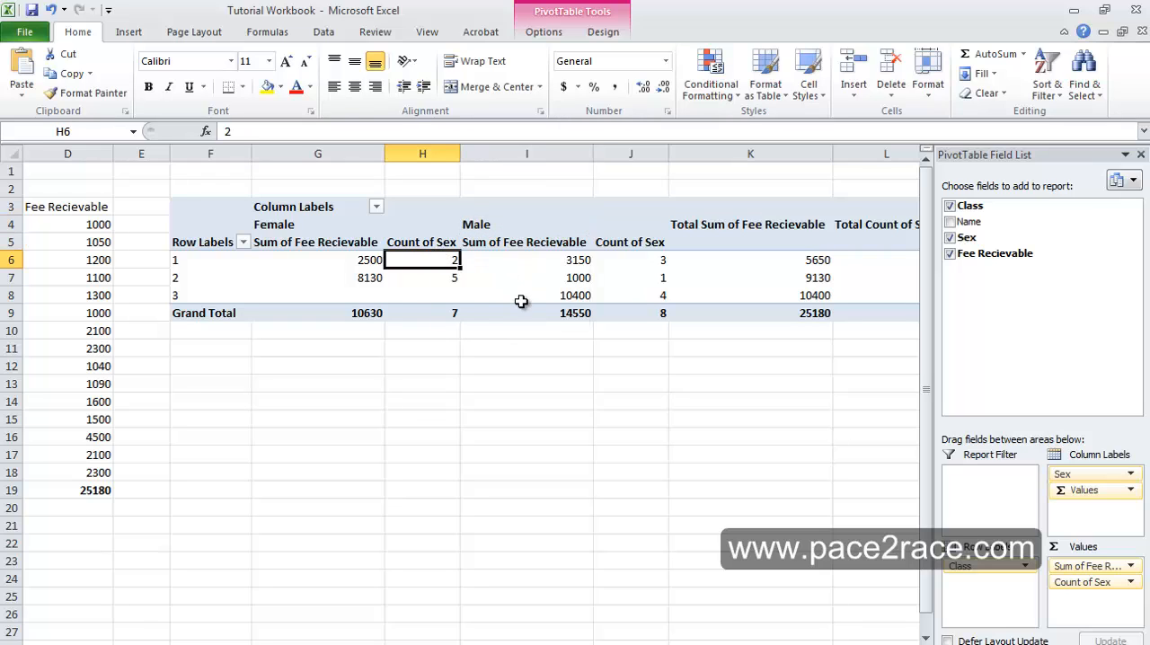
pyautogui.click(662, 260)
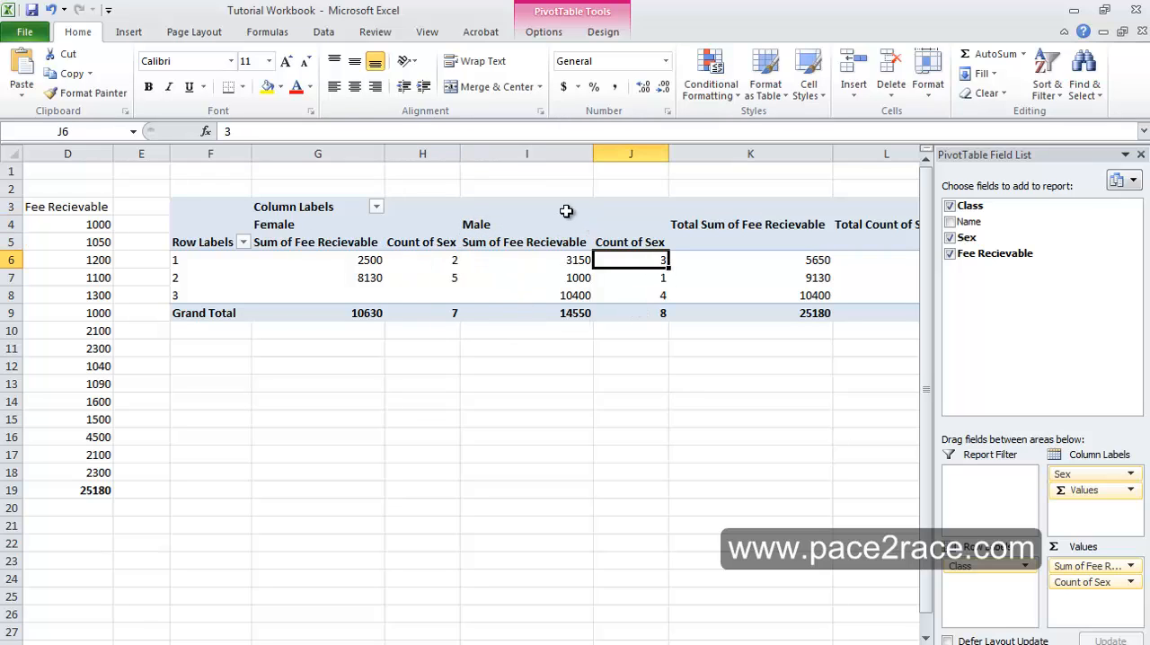
pyautogui.click(564, 220)
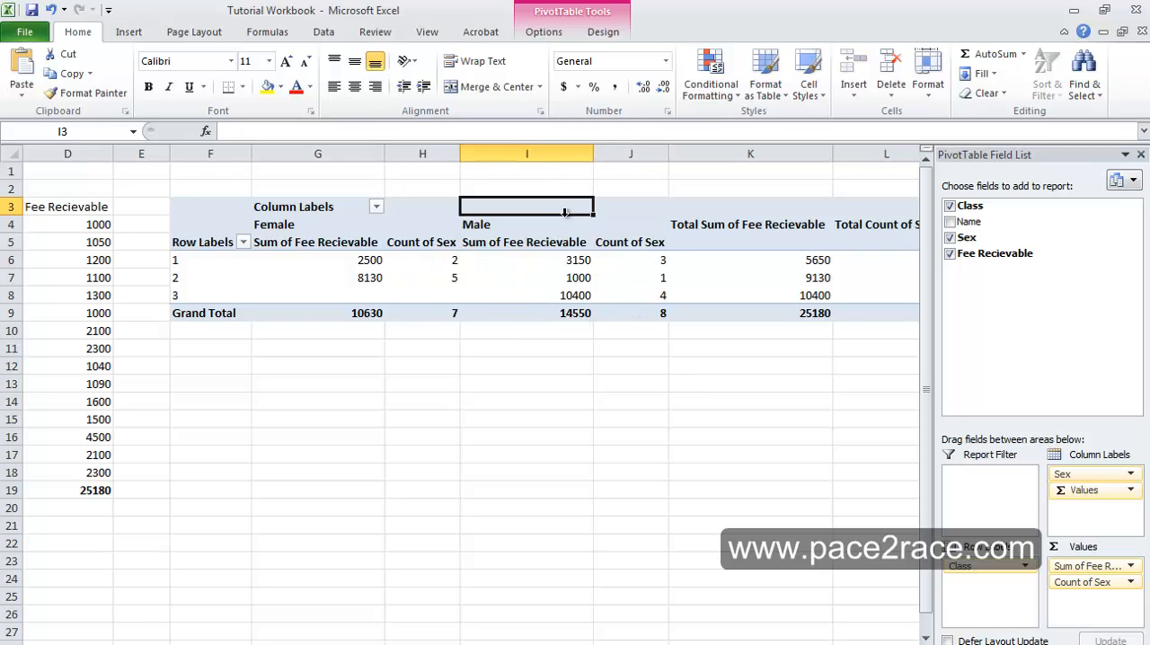
pyautogui.click(660, 262)
pyautogui.press('Right')
pyautogui.press('Right')
pyautogui.press('Right')
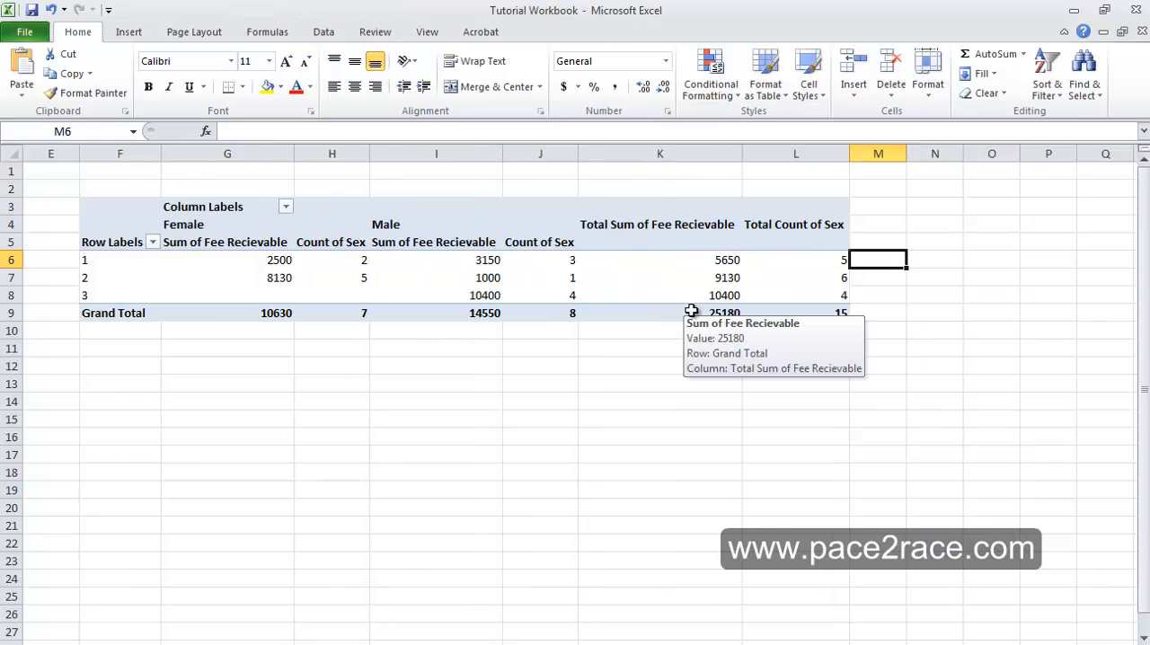
pyautogui.press('Left')
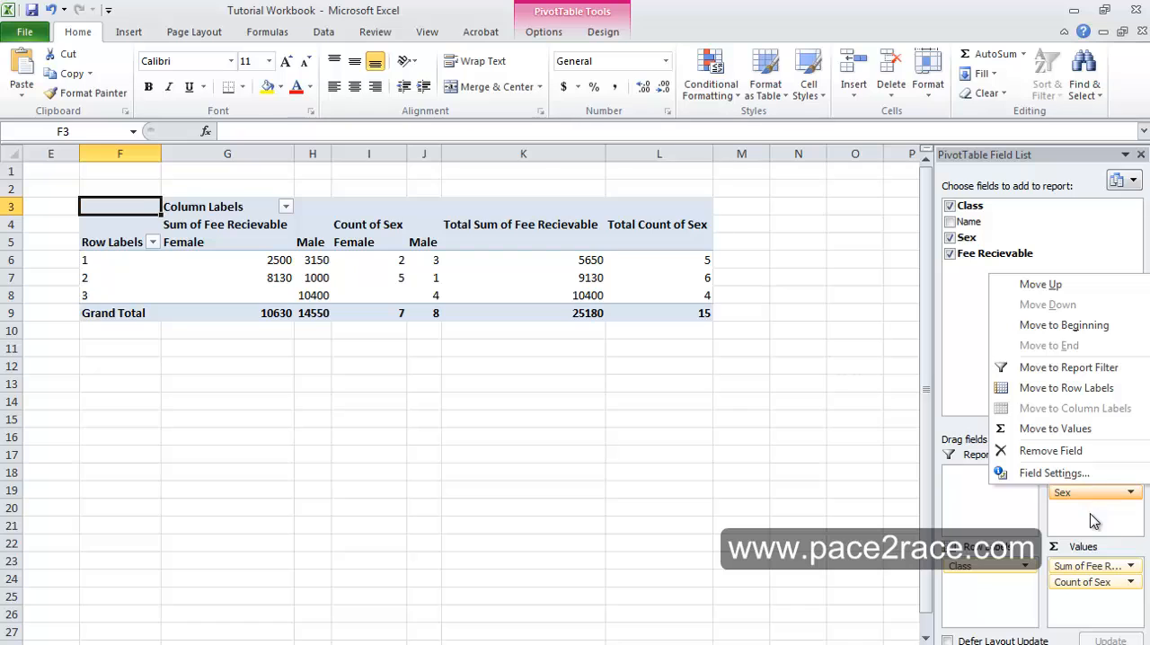
# - Move the Sex field from the column labels to beneath Class in the row labels and check the class 1 counts
pyautogui.click(1095, 509)
pyautogui.moveTo(1091, 496); pyautogui.dragTo(984, 632)
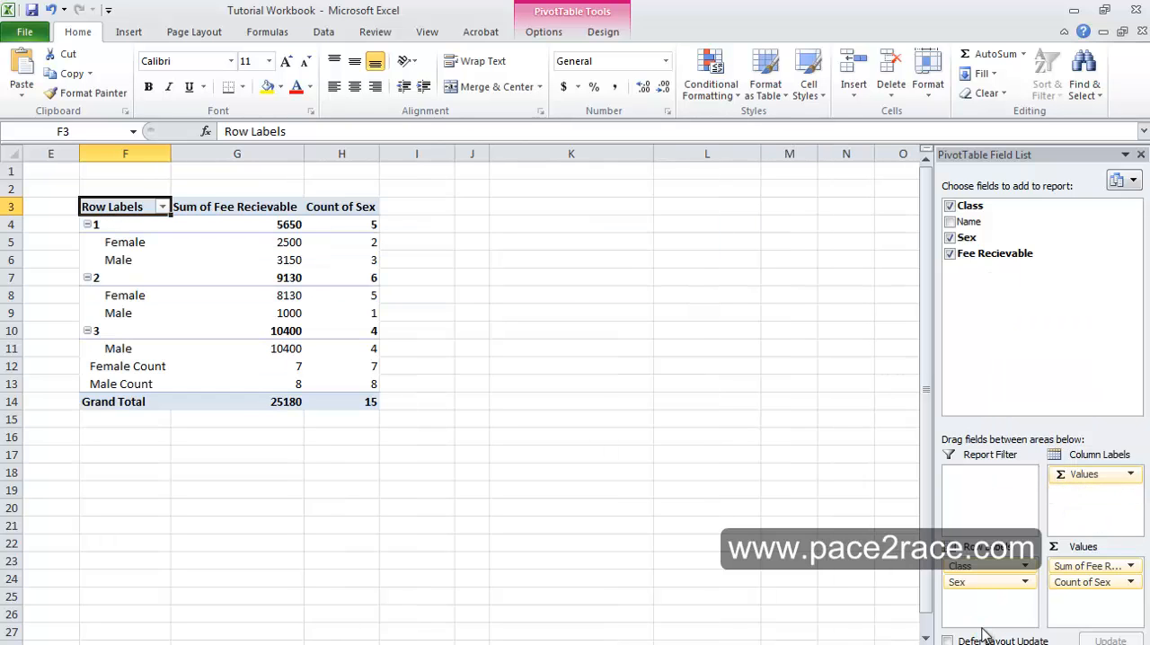
pyautogui.click(358, 241)
pyautogui.click(367, 260)
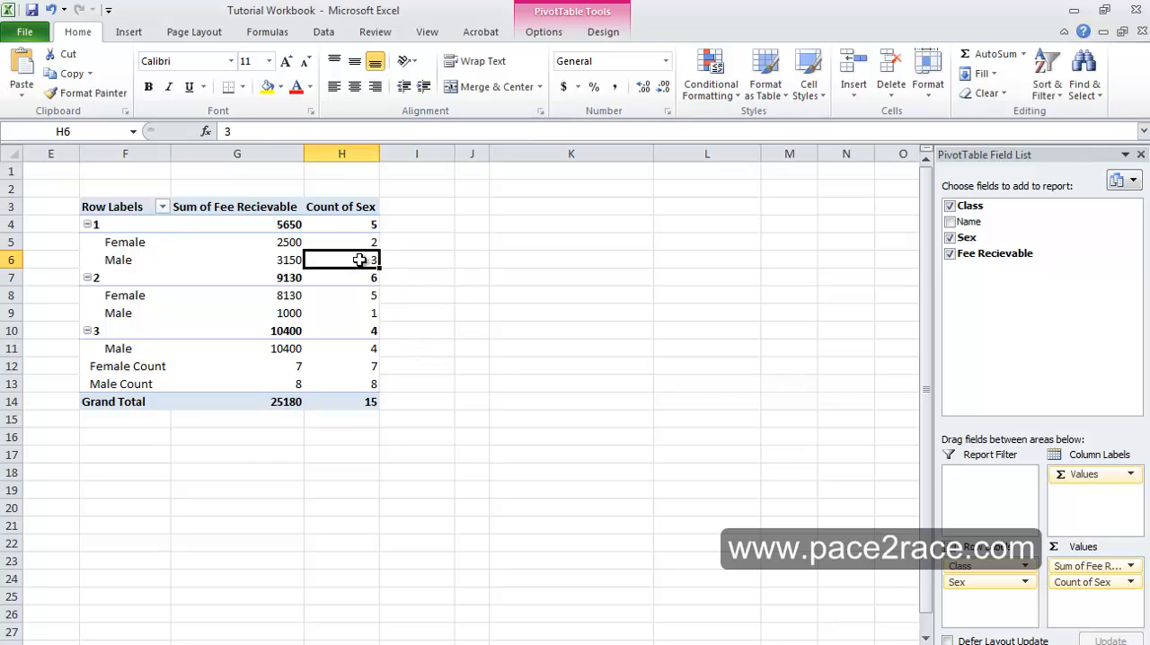
# - Examine the fee sums and counts of the Female and Male rows of class 1 beside the source table
pyautogui.click(367, 225)
pyautogui.click(369, 277)
pyautogui.click(368, 259)
pyautogui.click(368, 241)
pyautogui.click(292, 242)
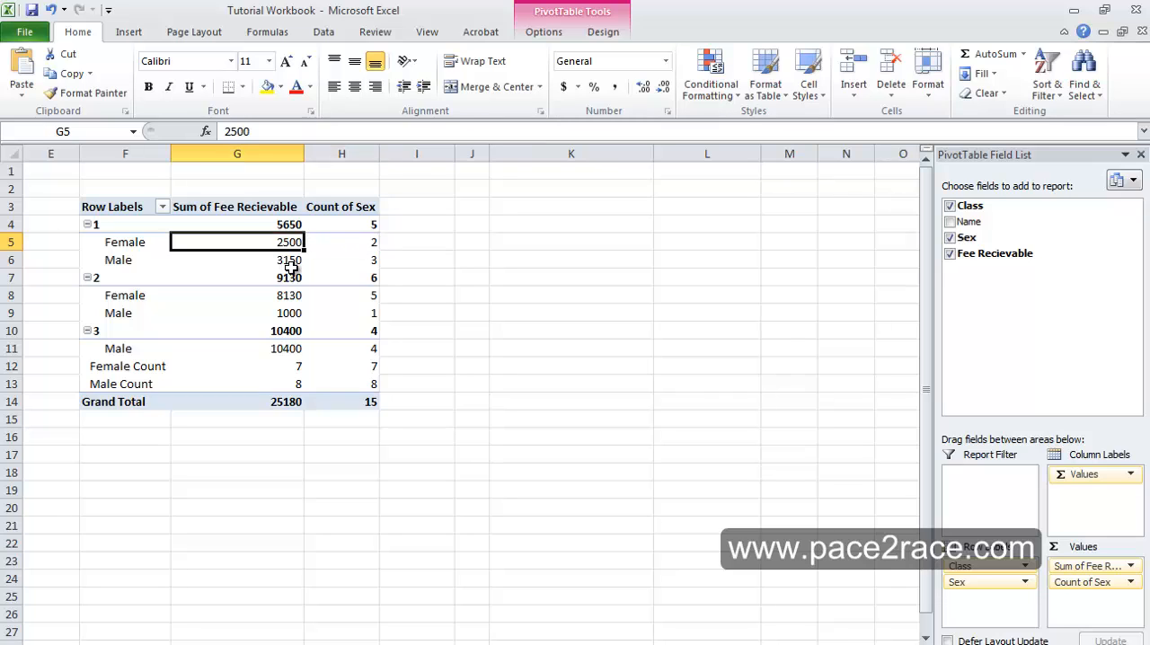
pyautogui.click(291, 262)
pyautogui.click(288, 241)
pyautogui.click(295, 262)
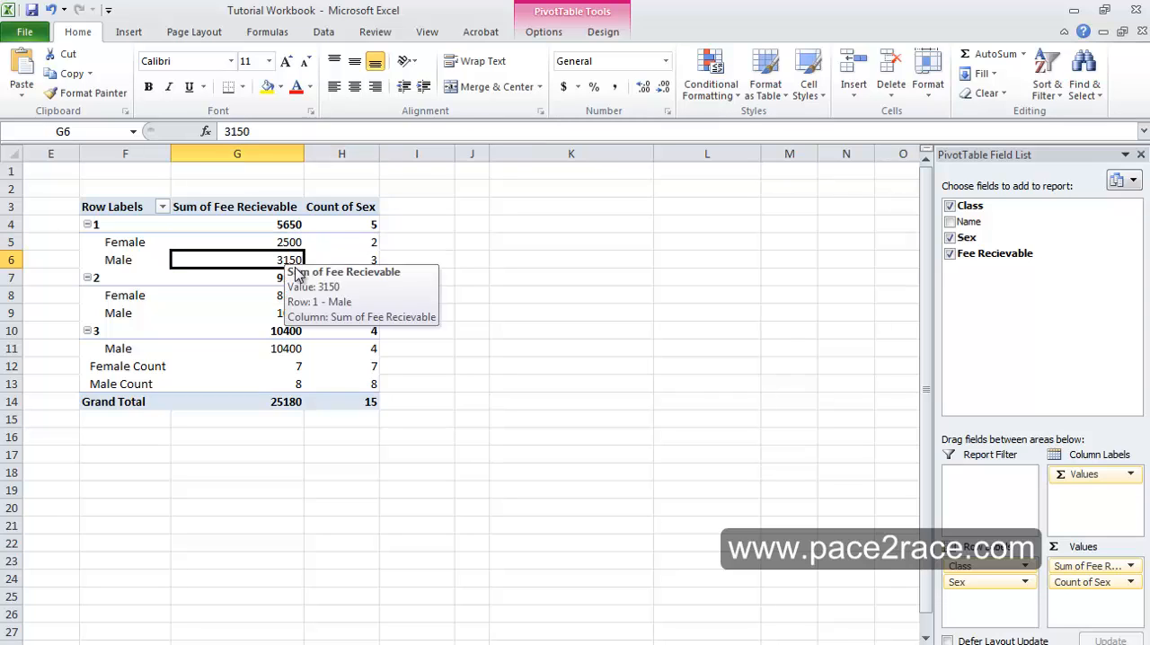
pyautogui.click(377, 262)
pyautogui.click(371, 242)
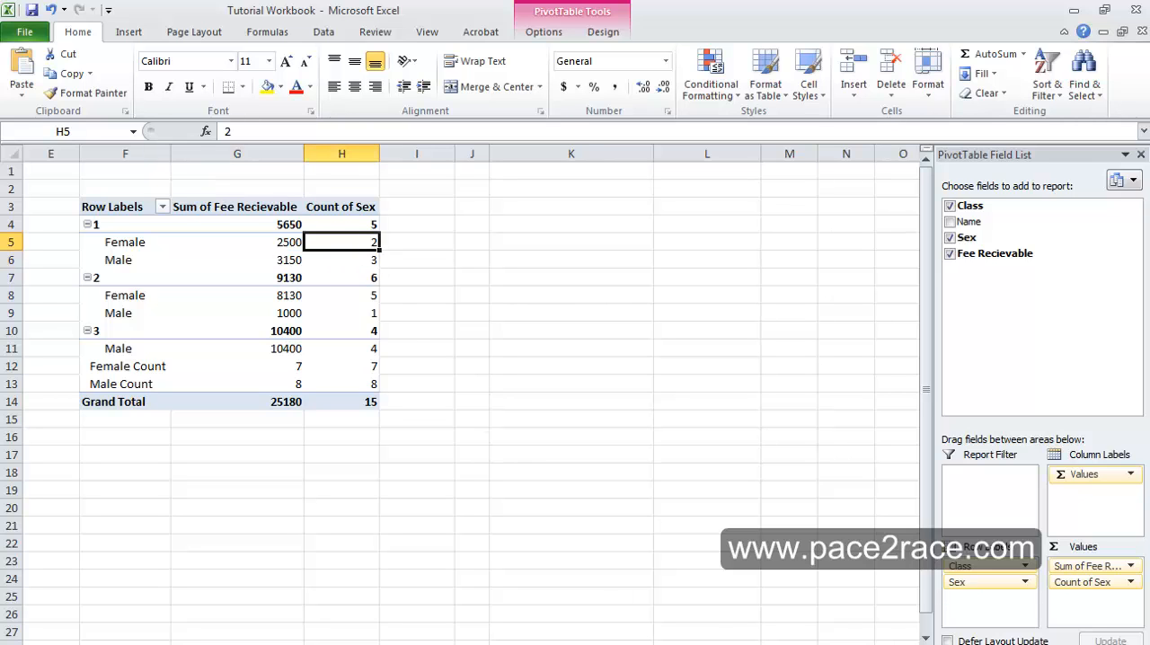
pyautogui.moveTo(674, 644); pyautogui.dragTo(616, 644)
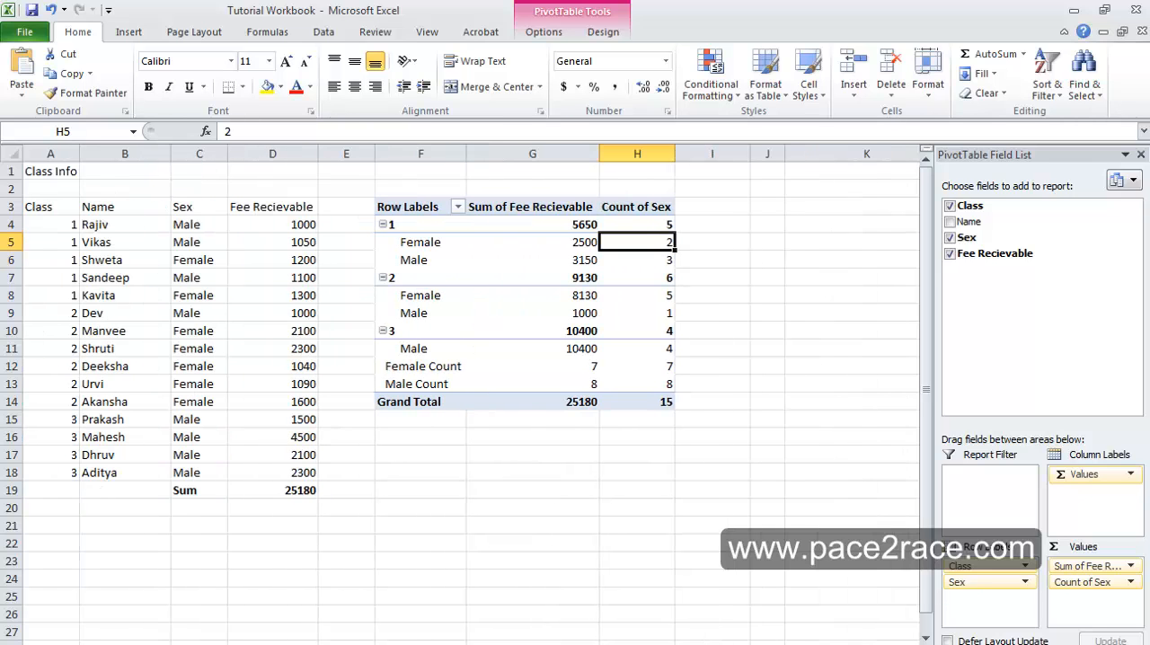